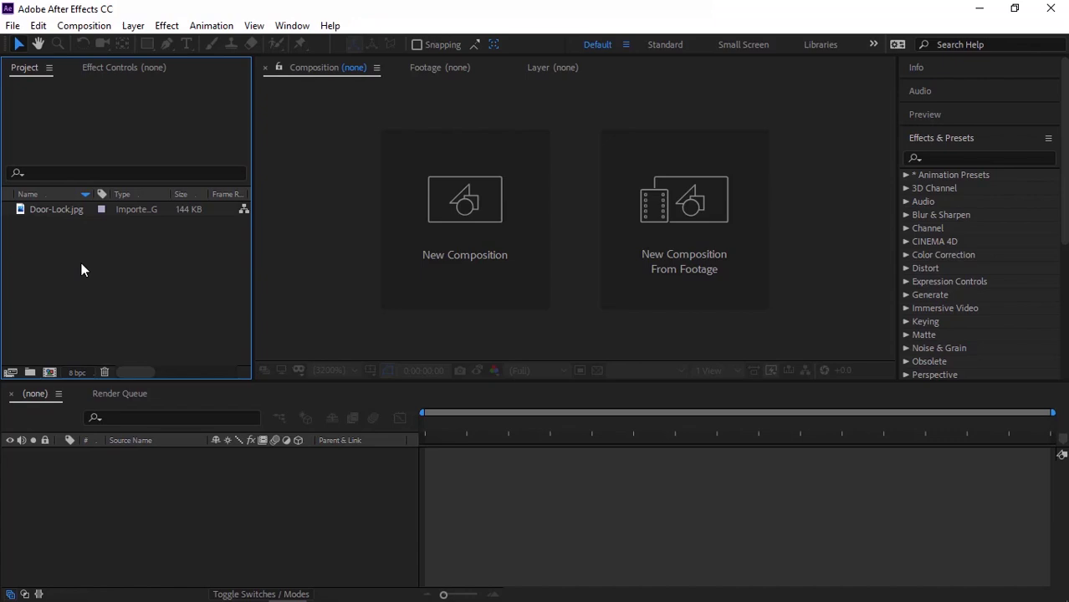
# Step: Select Door-Lock.jpg in the Project panel to see its 544 x 383 size
pyautogui.click(69, 211)
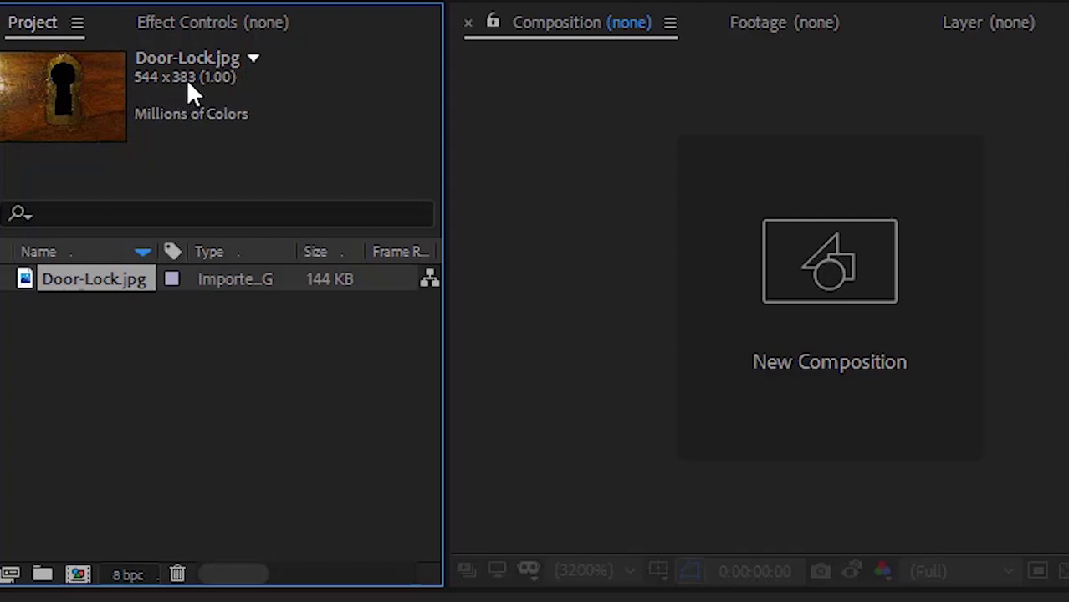
# Step: Create a new composition, Comp 1: 544 x 383, 60 fps, duration 0:00:03:00
pyautogui.click(180, 18)
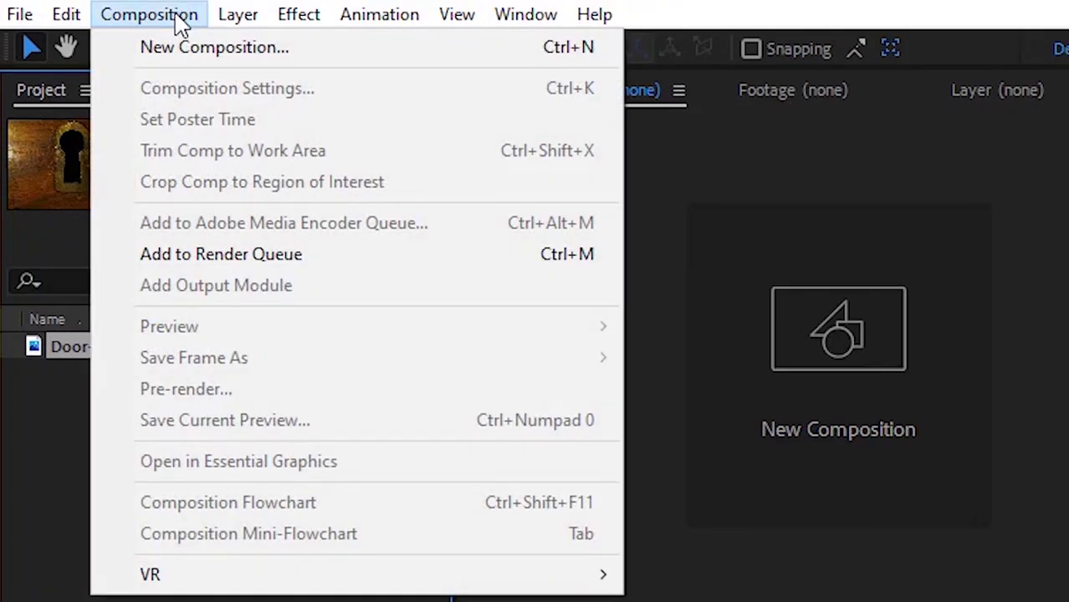
pyautogui.click(179, 48)
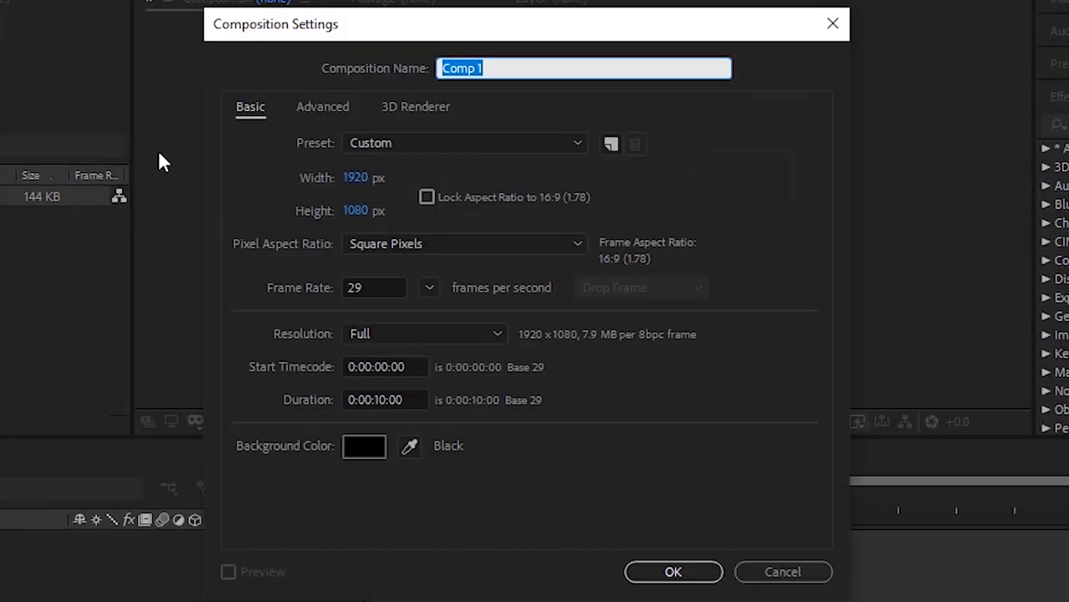
pyautogui.click(356, 179)
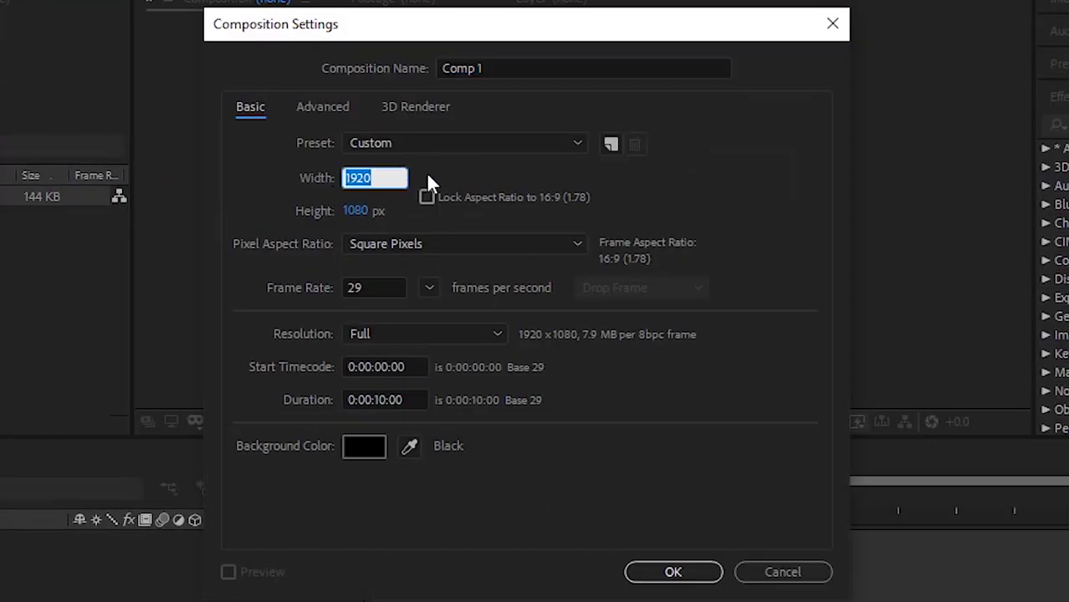
pyautogui.write('544')
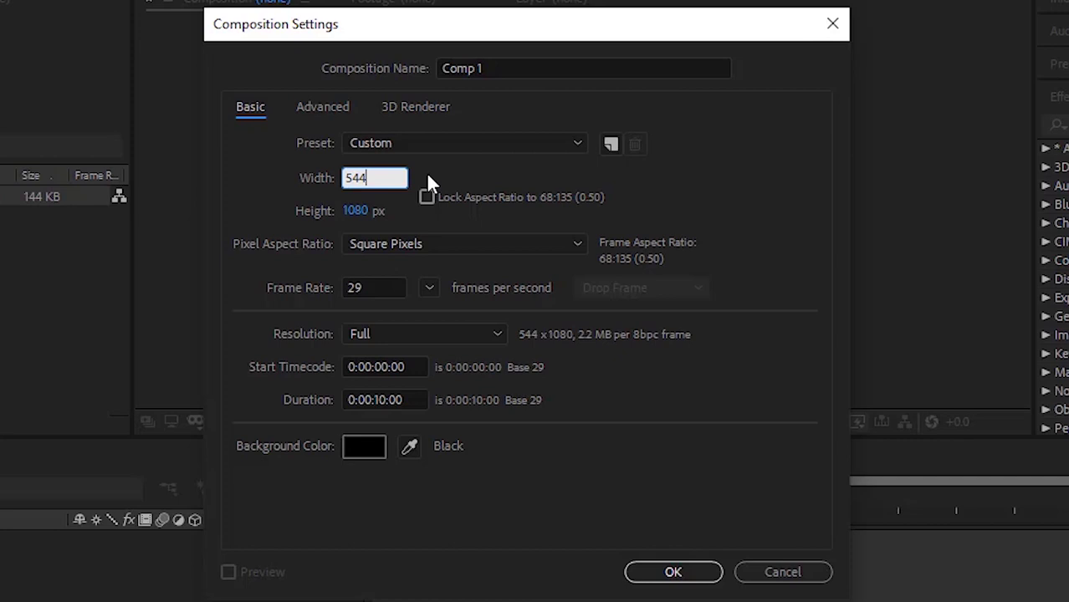
pyautogui.click(355, 214)
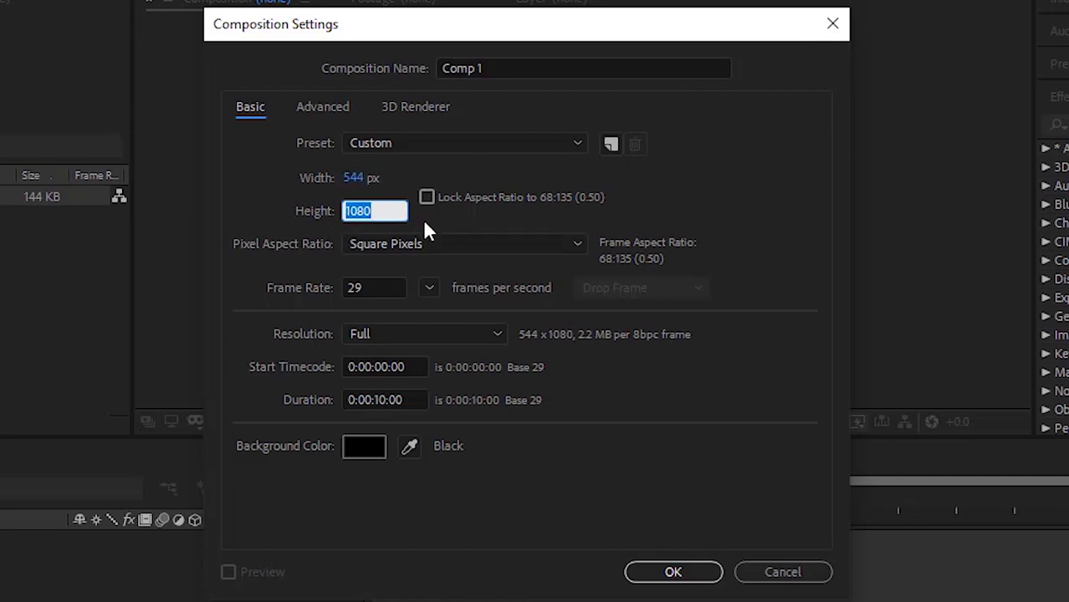
pyautogui.write('383')
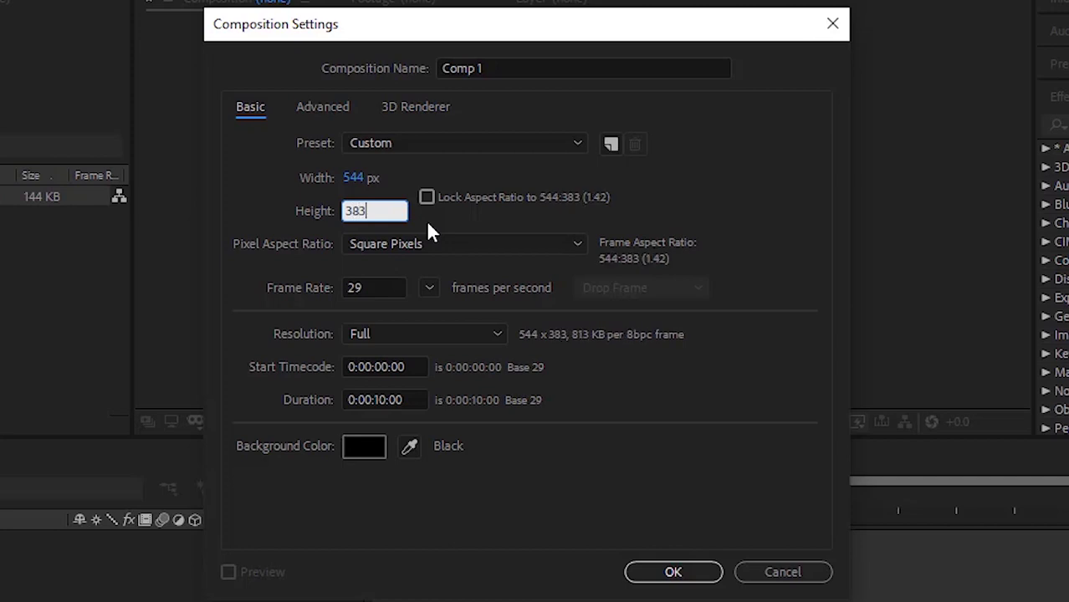
pyautogui.click(390, 286)
pyautogui.write('60')
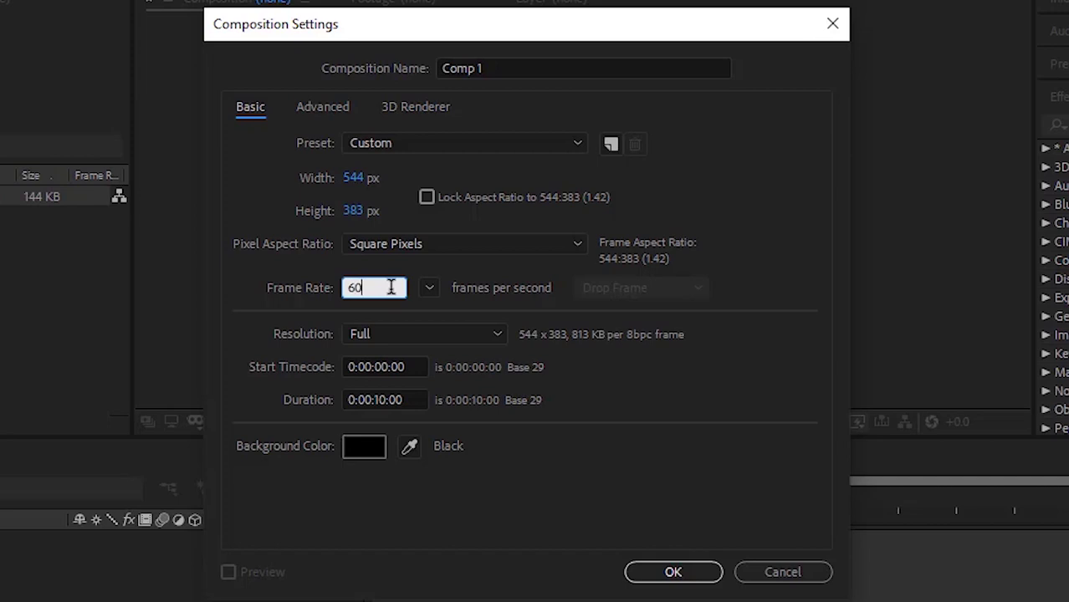
pyautogui.click(425, 400)
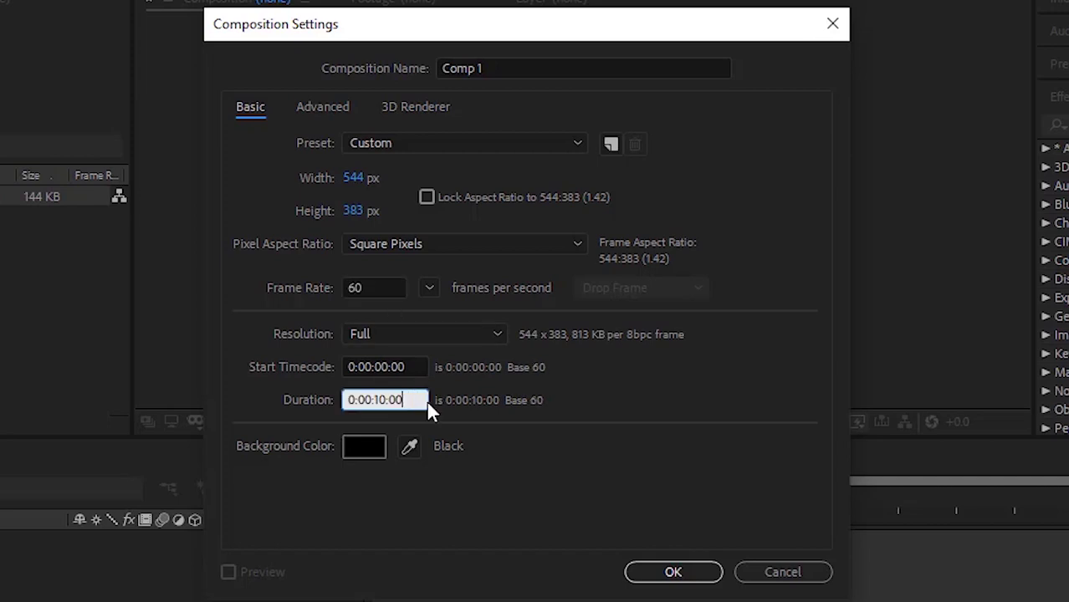
pyautogui.press('Left')
pyautogui.press('Left')
pyautogui.press('Left')
pyautogui.press('BackSpace')
pyautogui.press('BackSpace')
pyautogui.press('BackSpace')
pyautogui.write('03:')
pyautogui.click(657, 573)
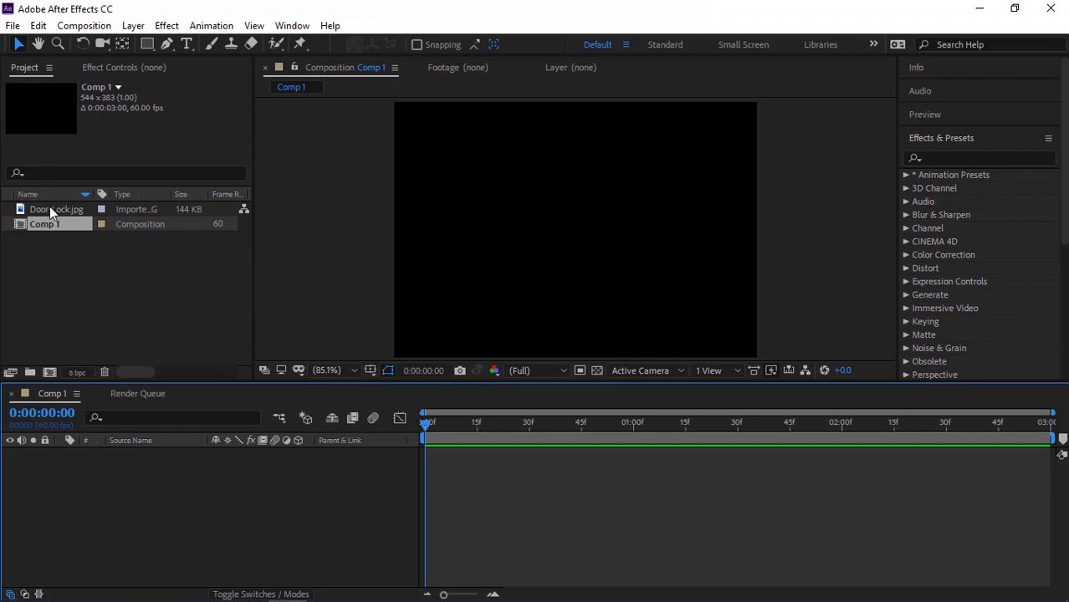
# Step: Drag Door-Lock.jpg from the Project panel into the Comp 1 timeline as layer 1
pyautogui.moveTo(50, 207); pyautogui.dragTo(216, 471)
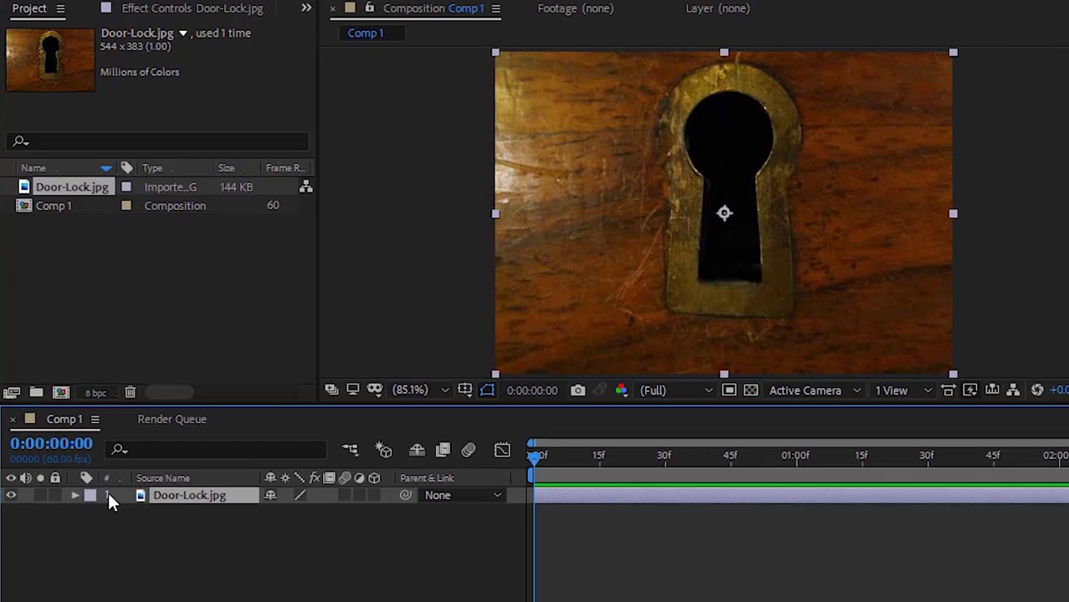
# Step: Keyframe Scale and Position at frame zero, then add keyframes at 0:00:02:00
pyautogui.press('s')
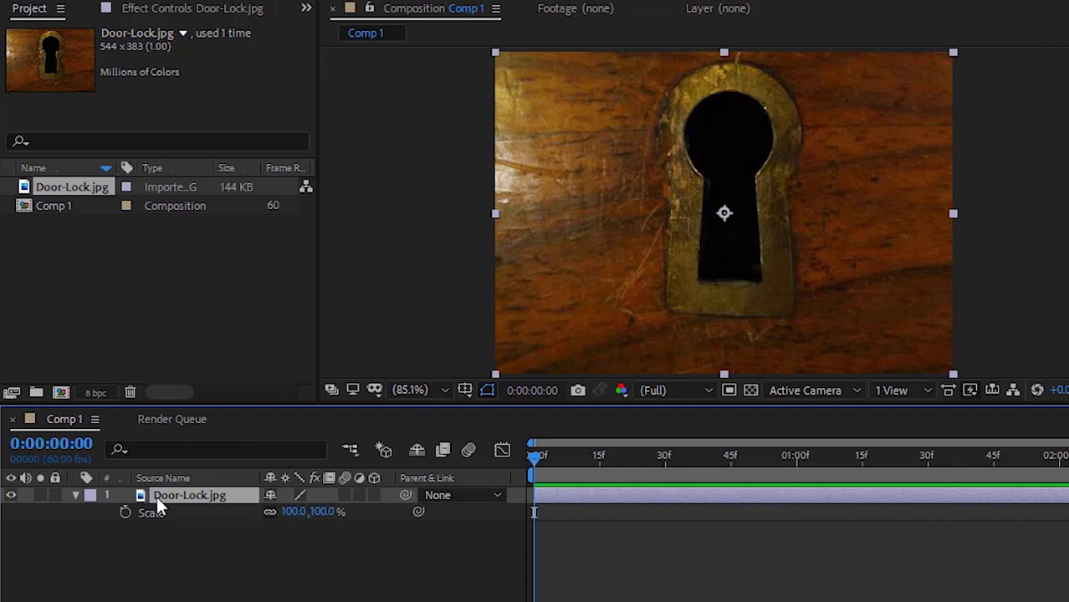
pyautogui.hotkey('shift', 'p')
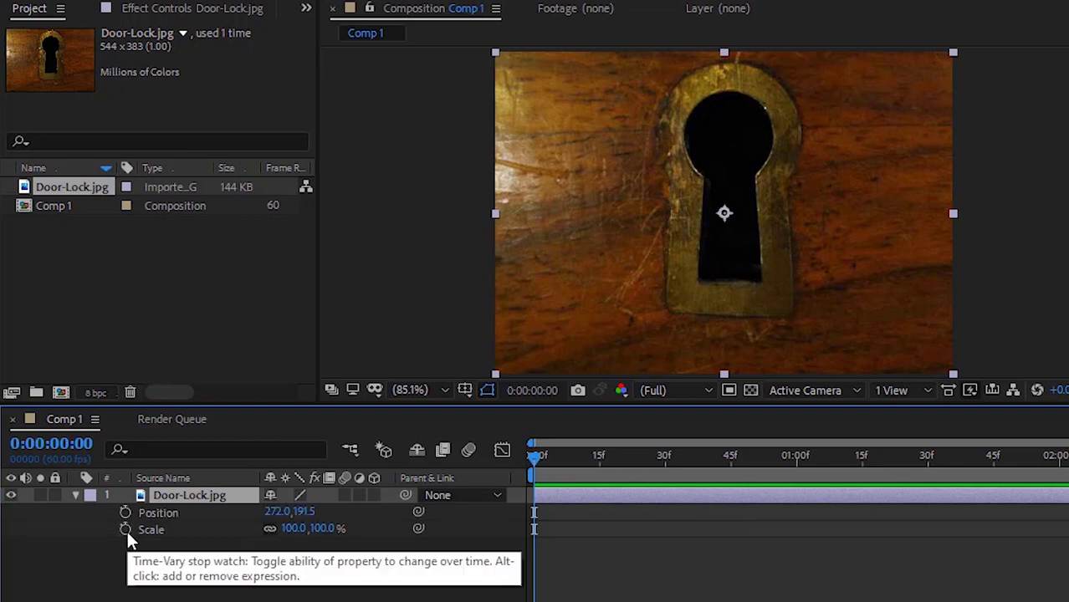
pyautogui.click(126, 530)
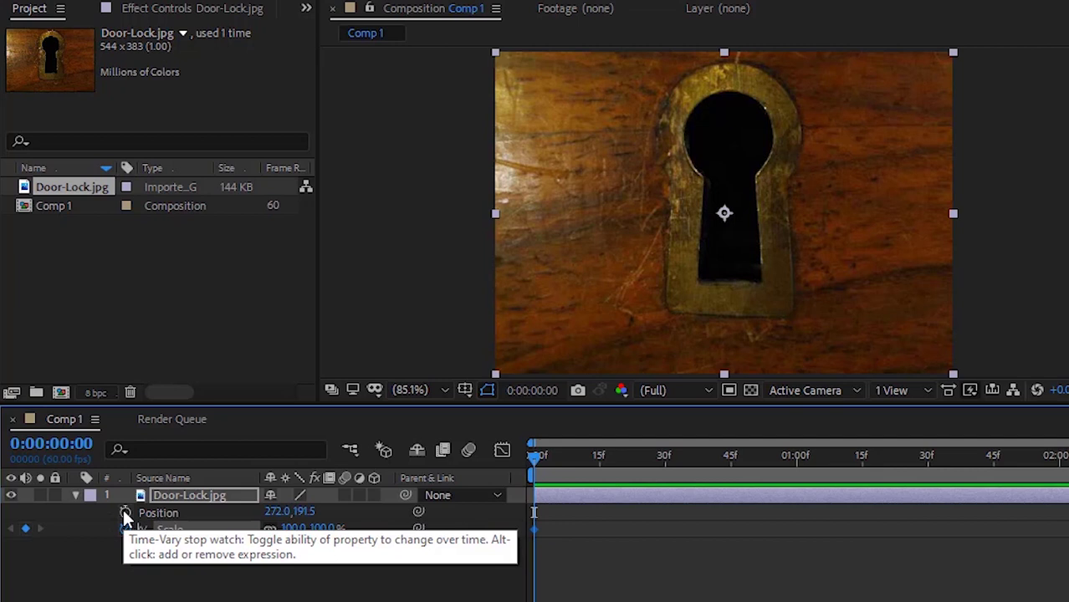
pyautogui.click(126, 512)
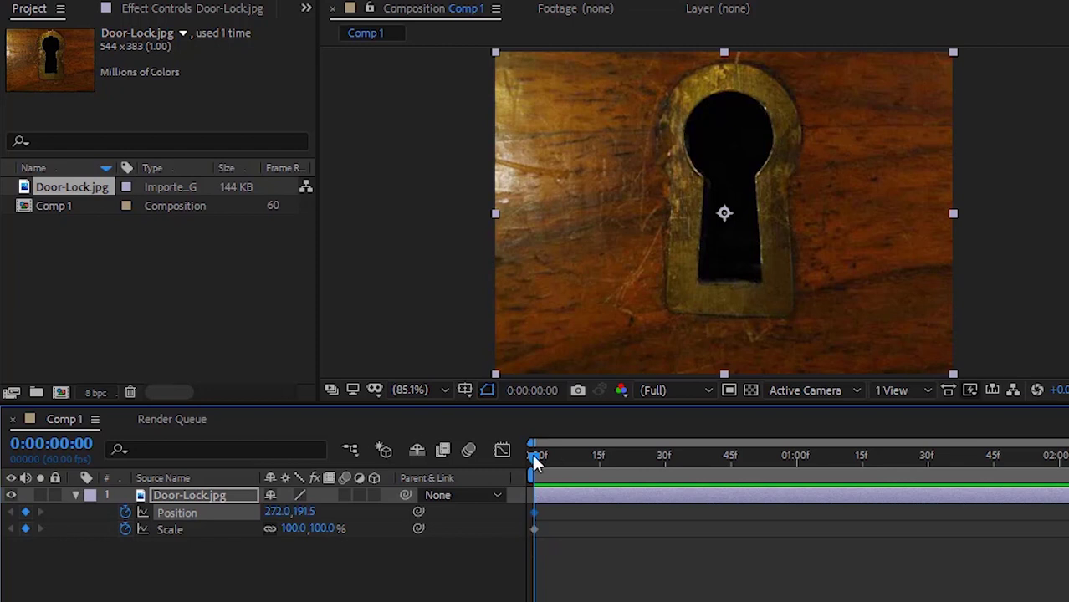
pyautogui.moveTo(536, 456); pyautogui.dragTo(952, 470)
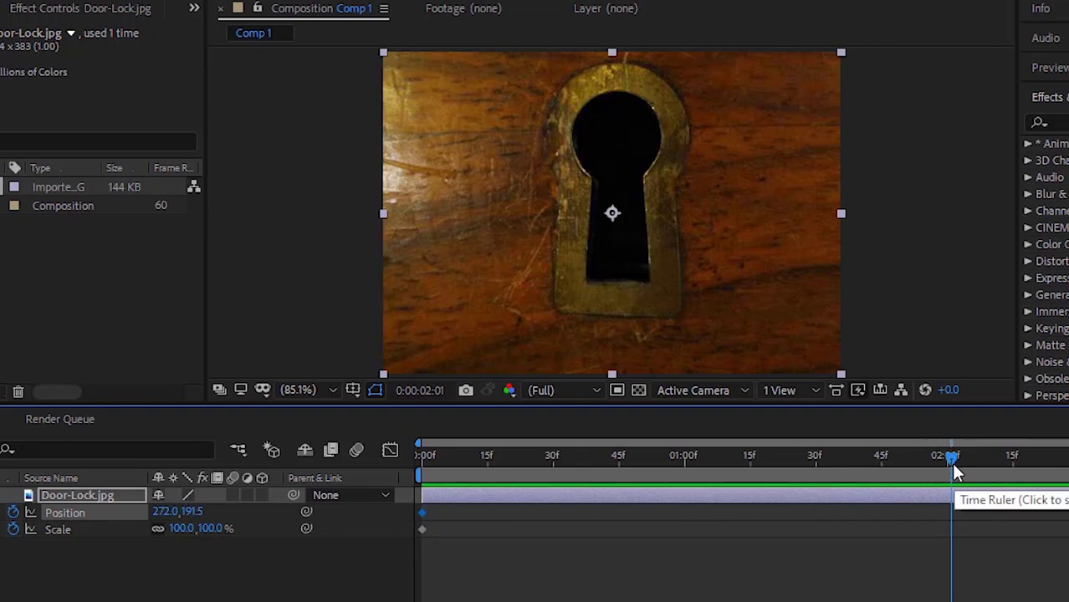
pyautogui.click(950, 460)
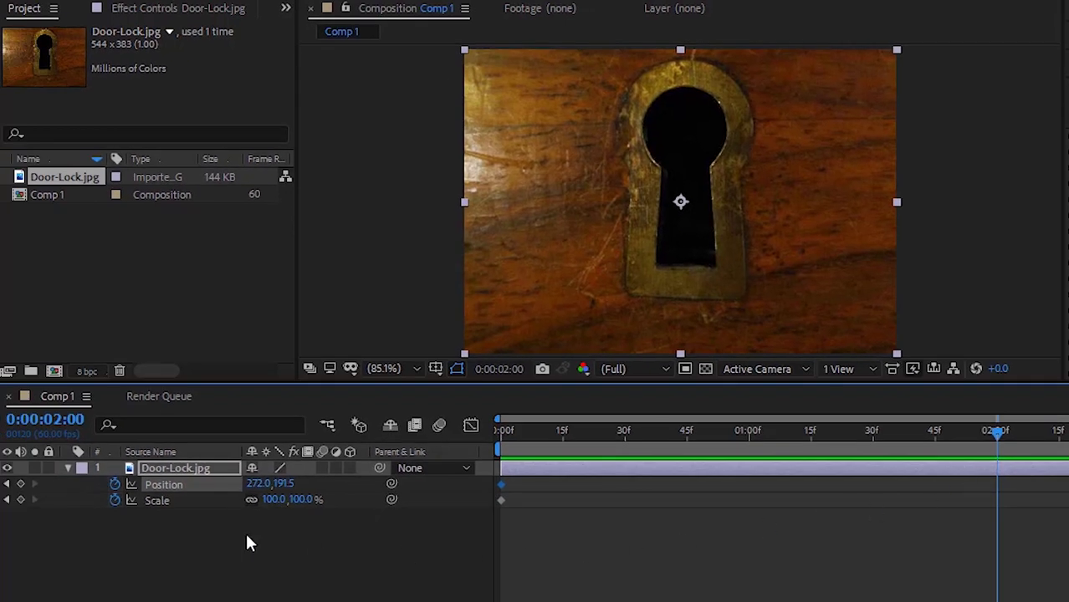
pyautogui.click(21, 499)
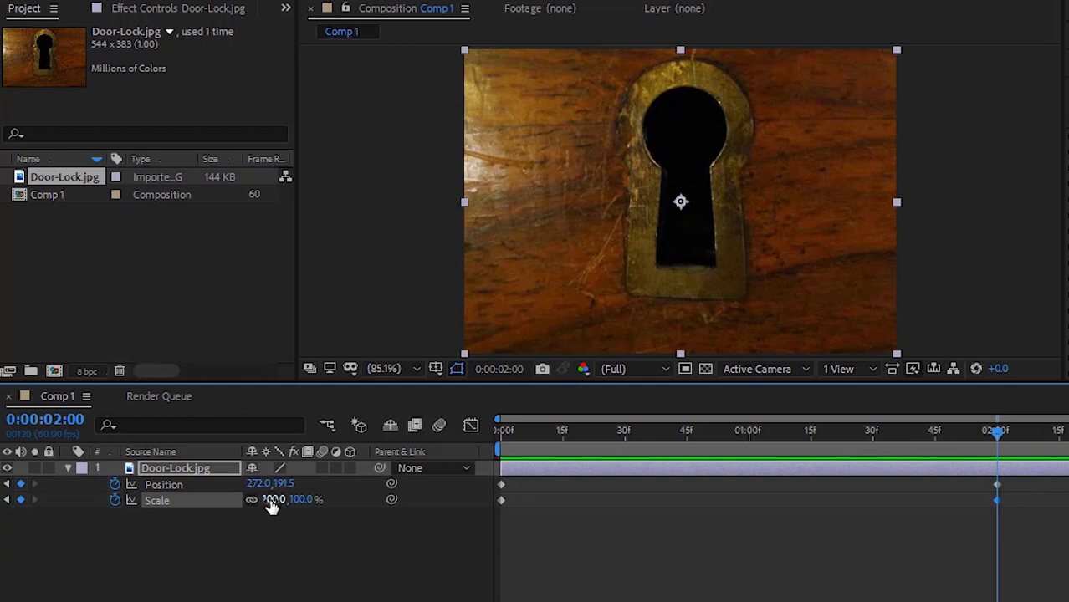
# Step: At two seconds, scrub Scale to 751% and lower Position Y to 849.5, then scrub back to check
pyautogui.moveTo(272, 499); pyautogui.dragTo(475, 509)
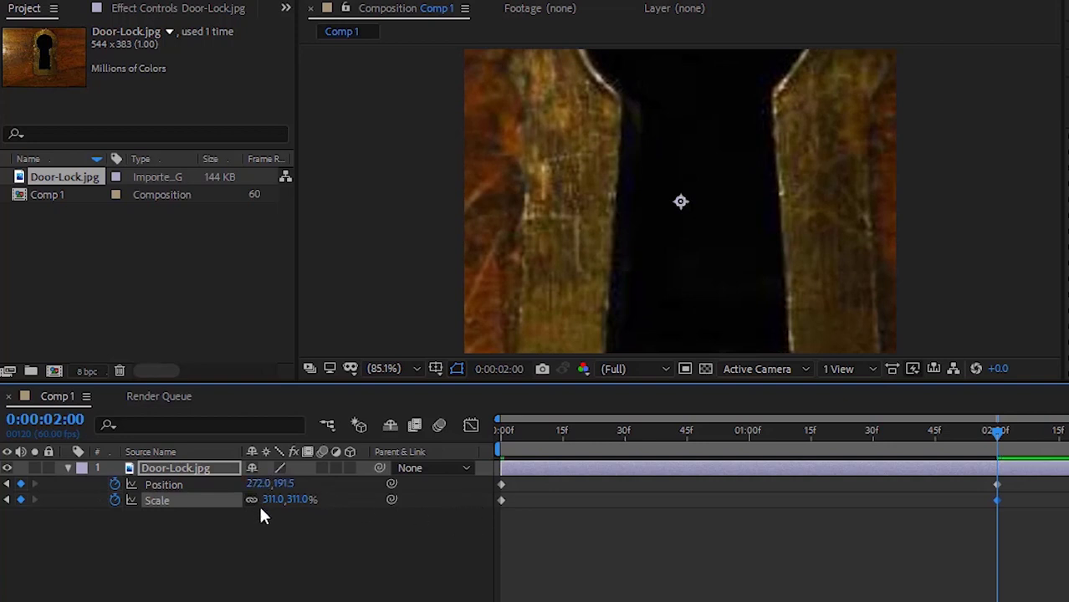
pyautogui.moveTo(284, 489); pyautogui.dragTo(389, 497)
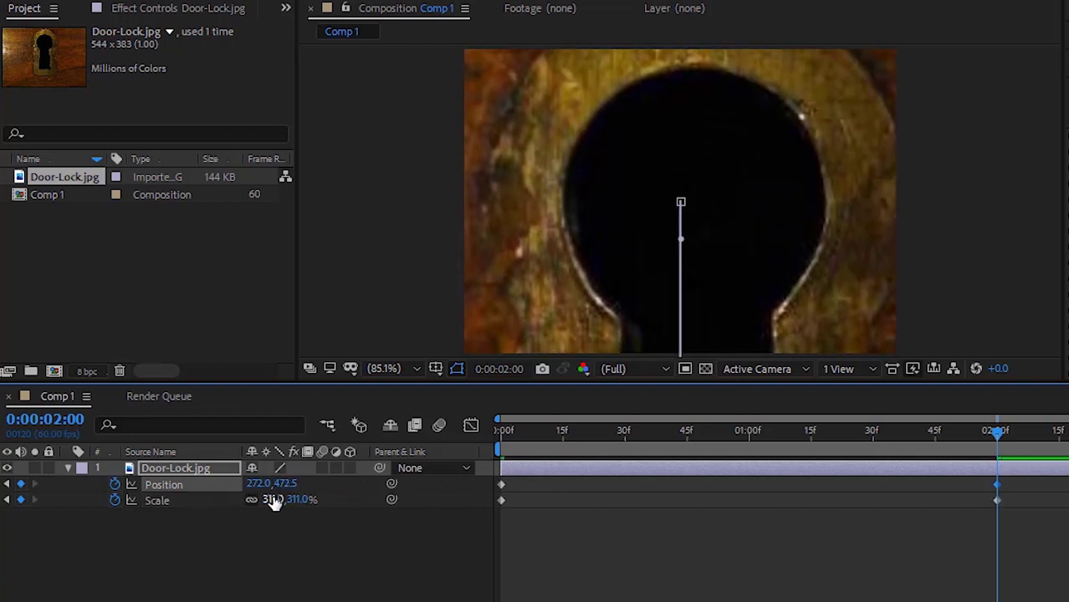
pyautogui.moveTo(272, 502); pyautogui.dragTo(436, 489)
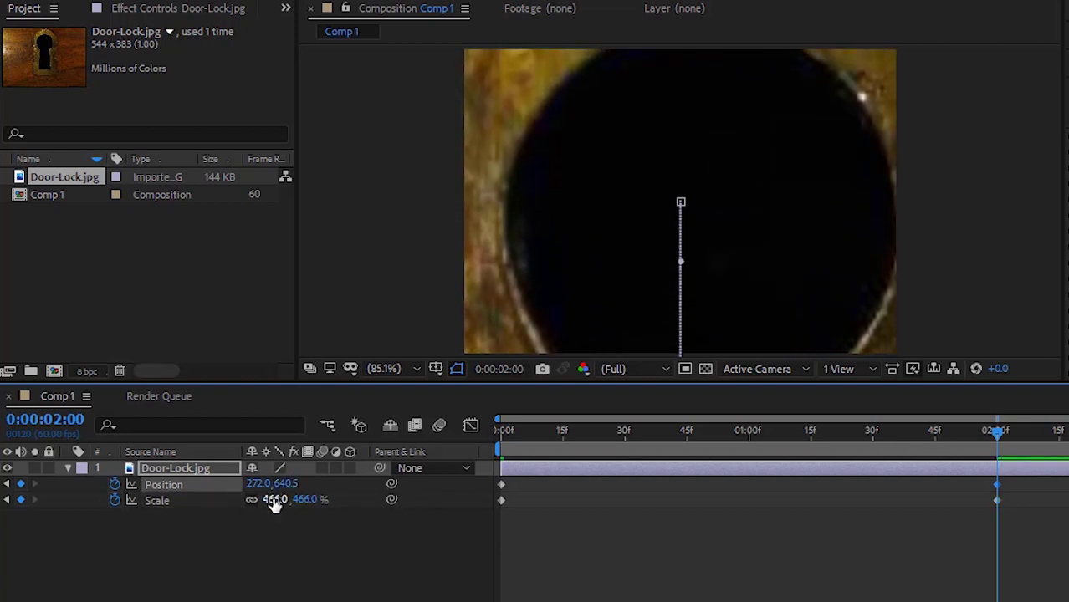
pyautogui.moveTo(275, 502); pyautogui.dragTo(351, 498)
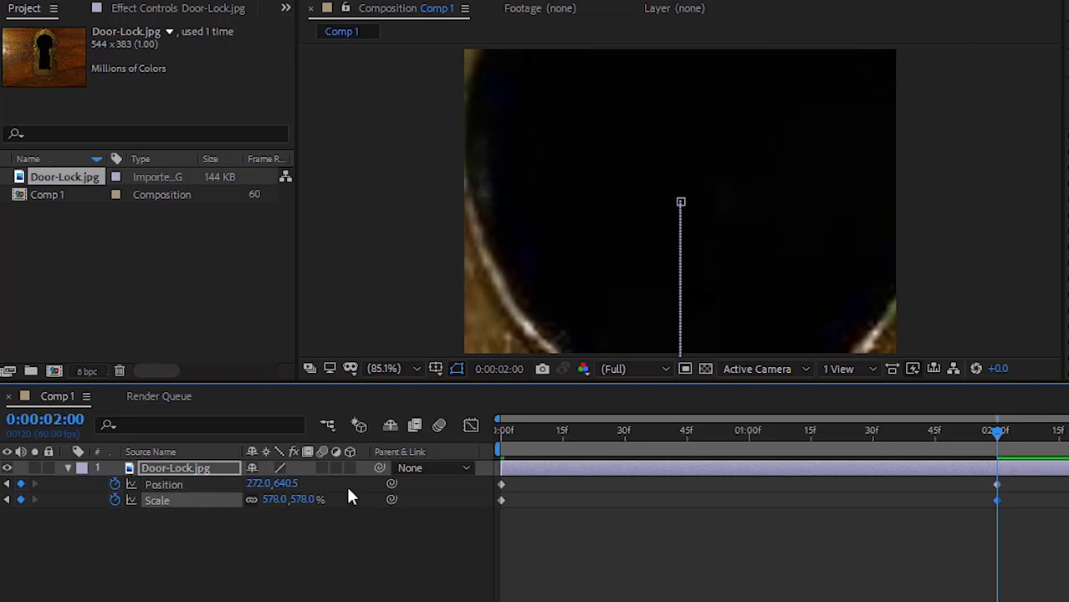
pyautogui.moveTo(284, 483); pyautogui.dragTo(371, 485)
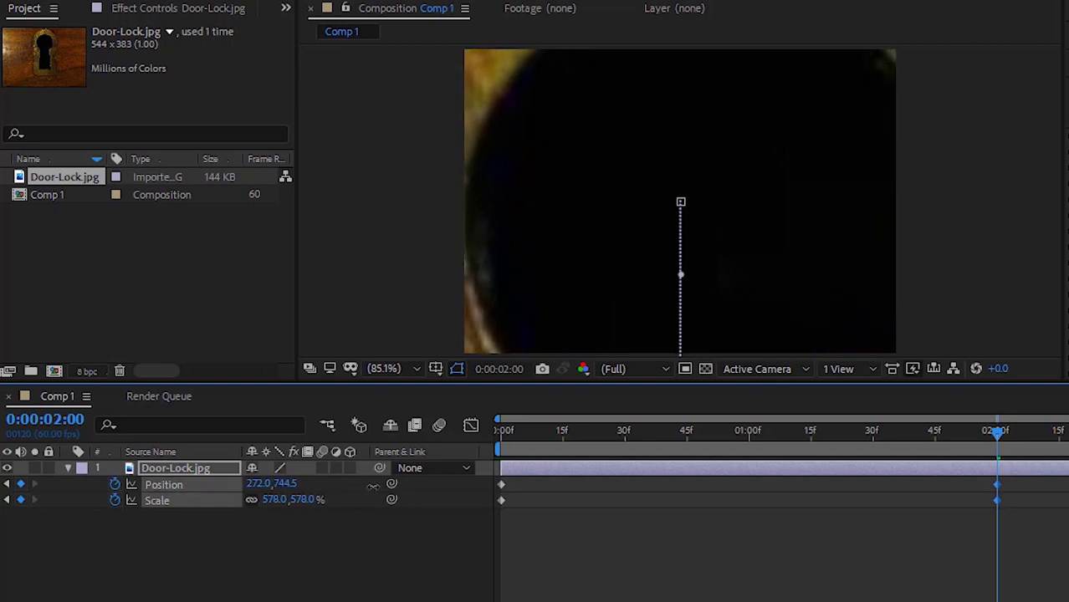
pyautogui.moveTo(265, 500)
pyautogui.mouseDown()
pyautogui.moveTo(334, 500)
pyautogui.moveTo(285, 487)
pyautogui.mouseUp()
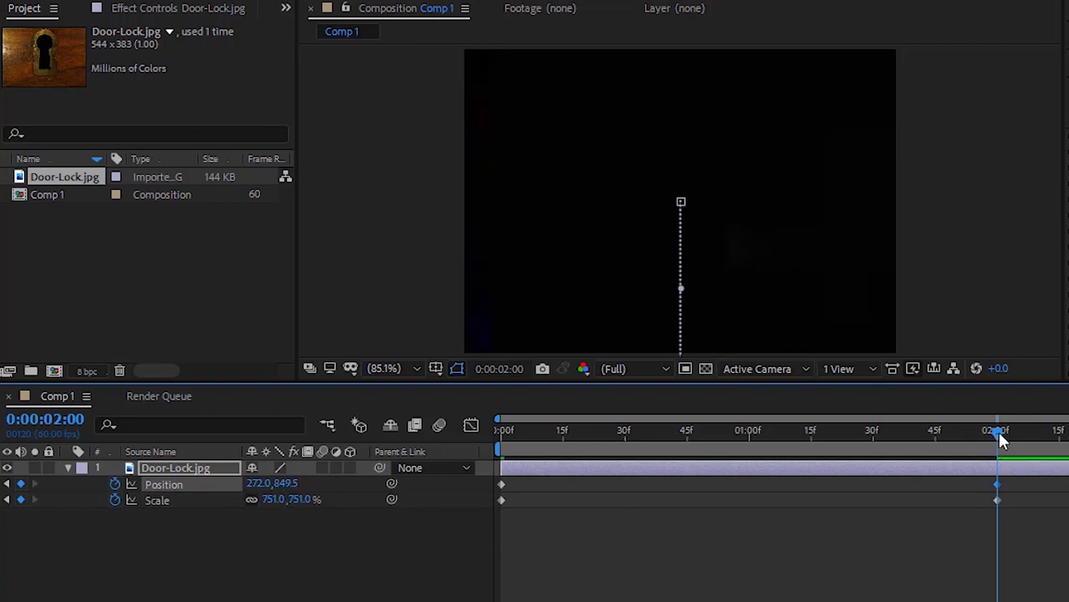
pyautogui.moveTo(997, 431); pyautogui.dragTo(499, 465)
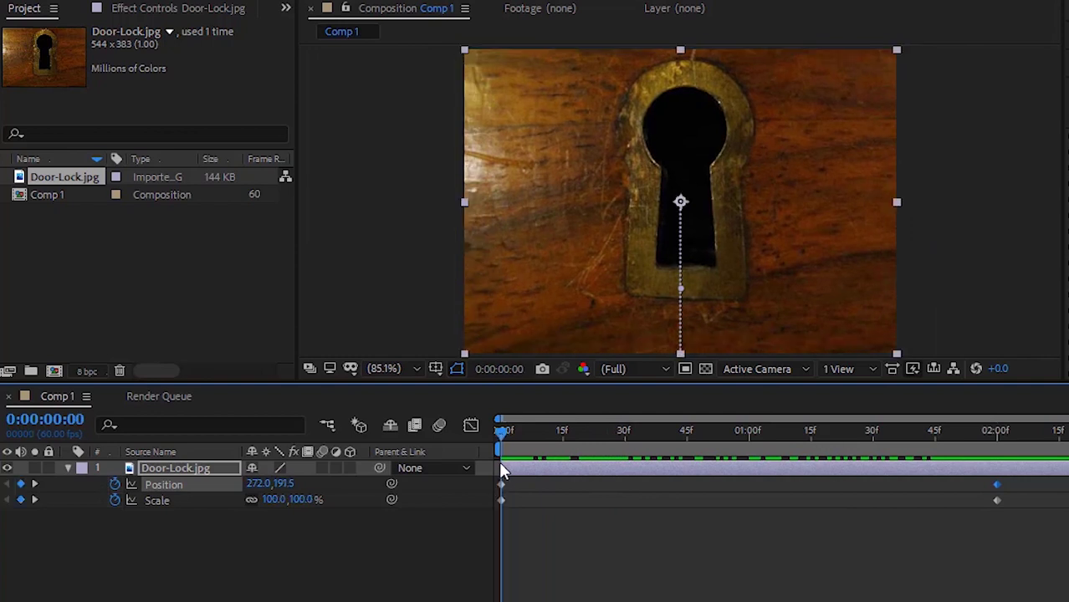
# Step: Preview the zoom, return to frame zero, and select only the Scale property
pyautogui.press('space')
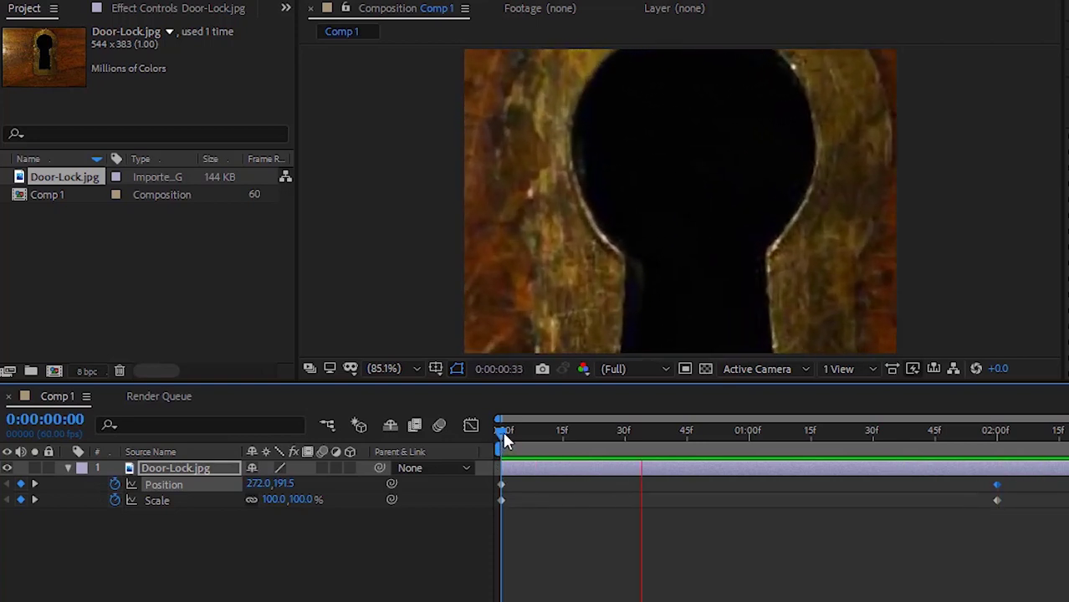
pyautogui.press('space')
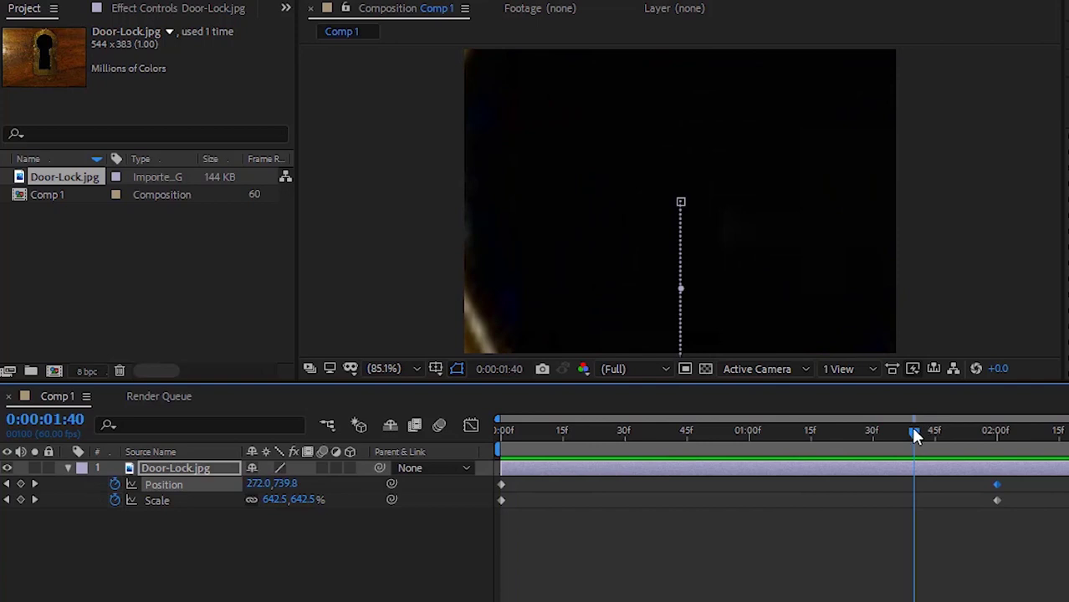
pyautogui.moveTo(914, 435); pyautogui.dragTo(493, 451)
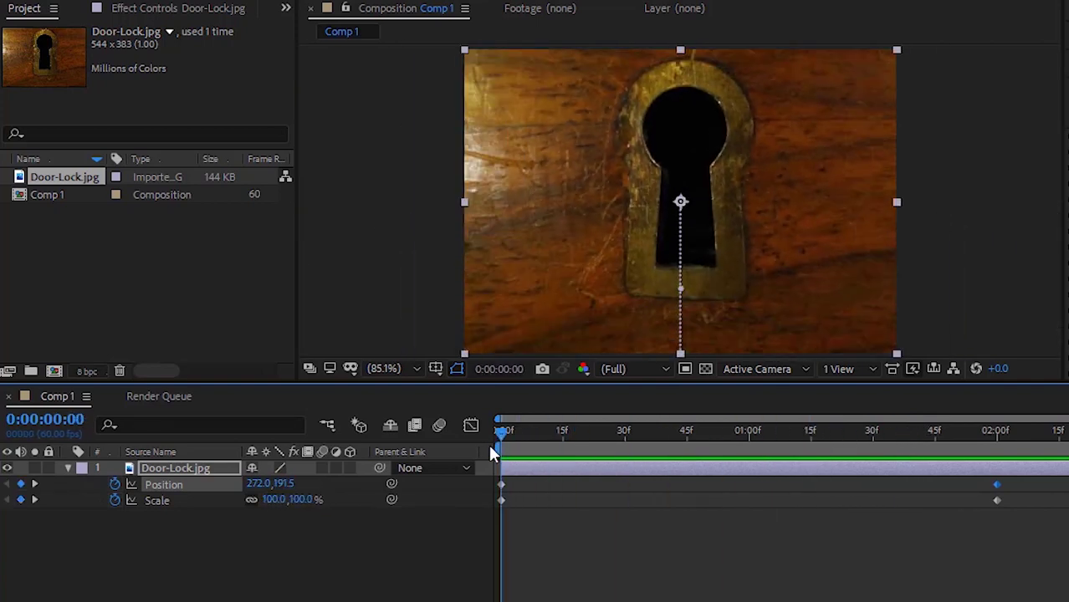
pyautogui.click(186, 535)
pyautogui.click(158, 501)
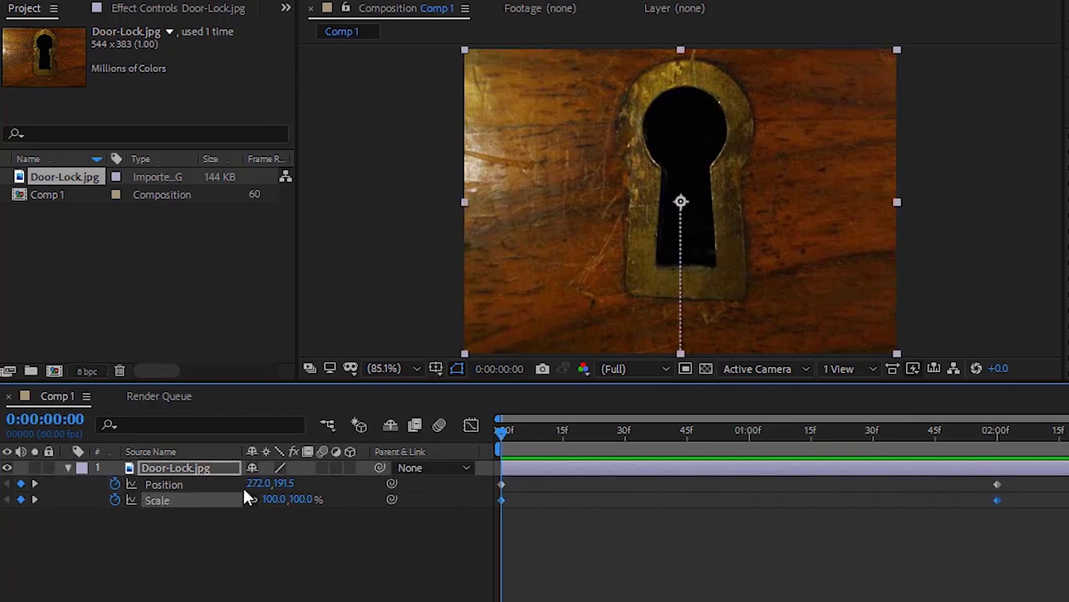
pyautogui.click(470, 428)
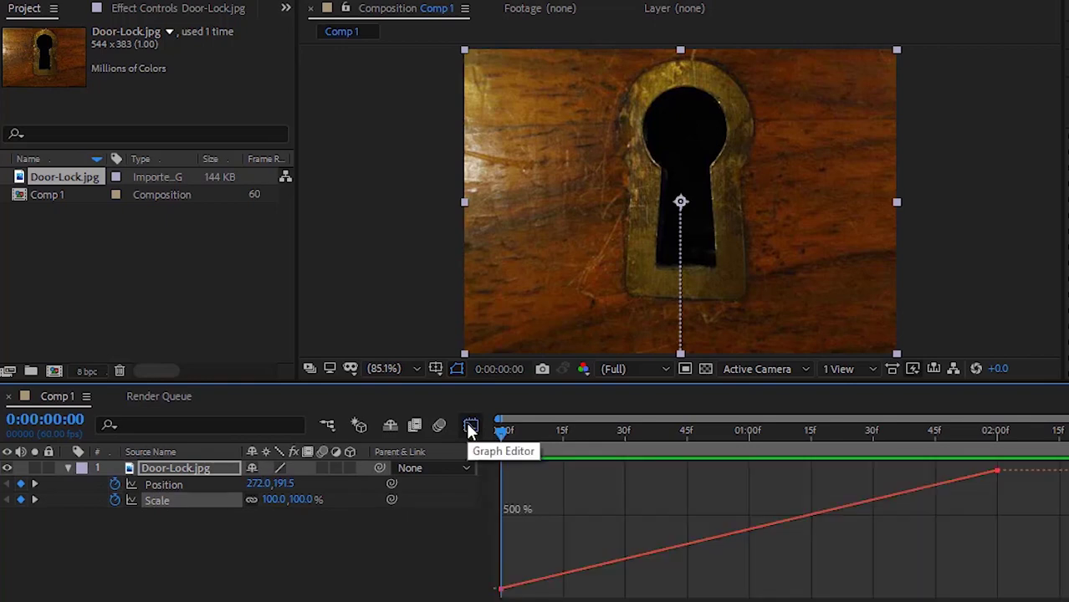
pyautogui.click(685, 591)
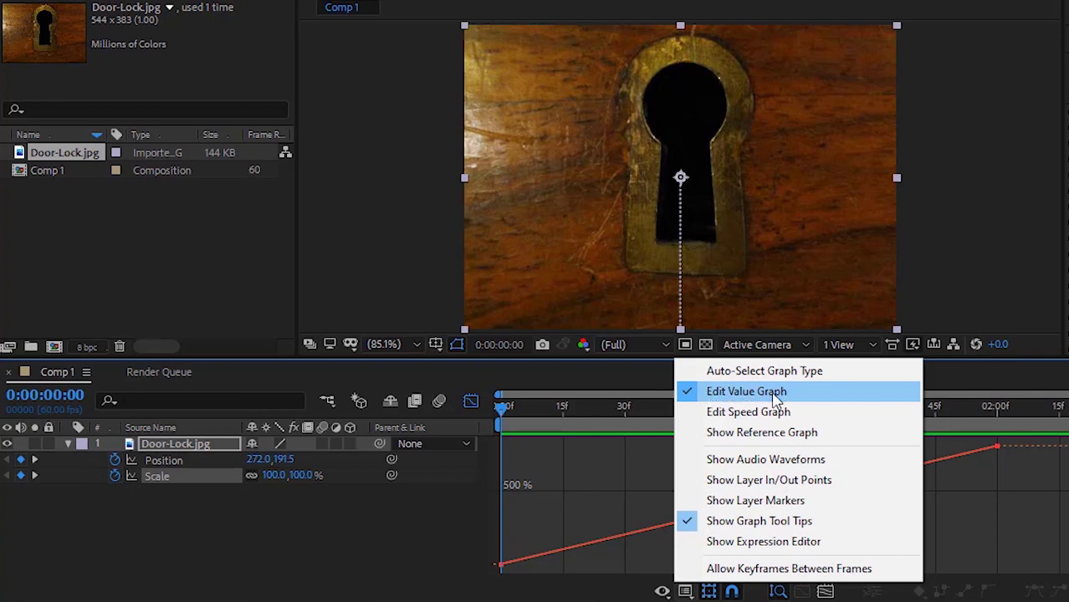
pyautogui.click(431, 548)
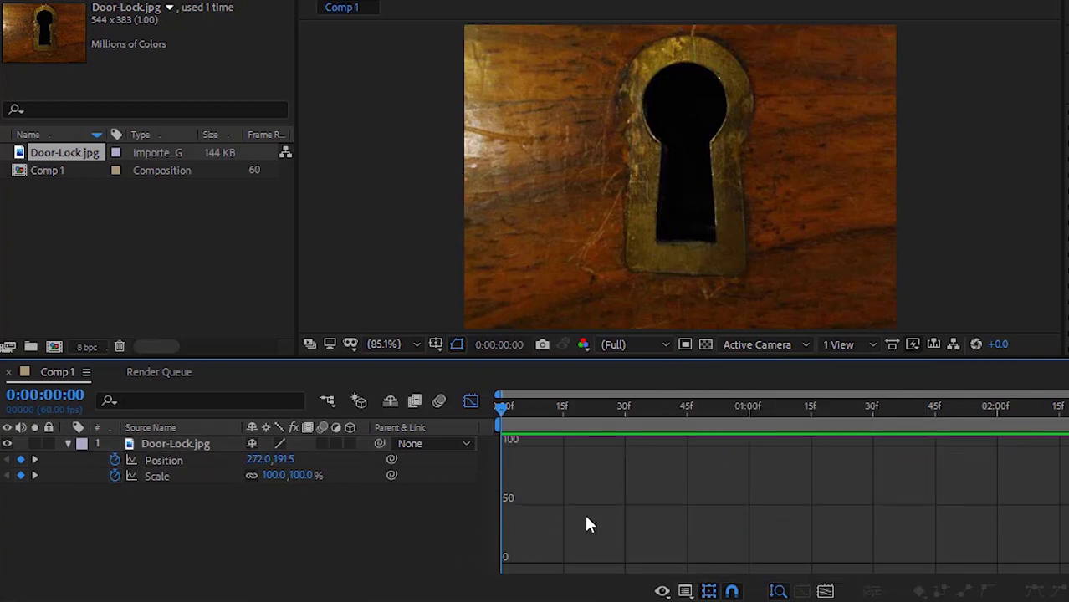
pyautogui.click(164, 475)
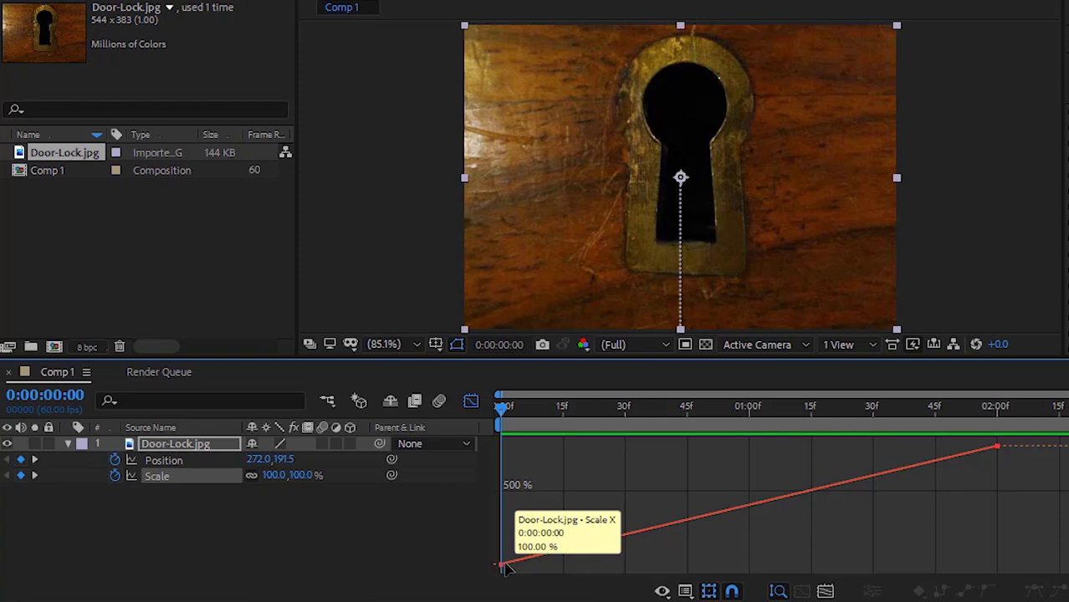
# Step: Ease the Scale curve: first keyframe handle pulled right, last keyframe handle down-left
pyautogui.click(501, 566)
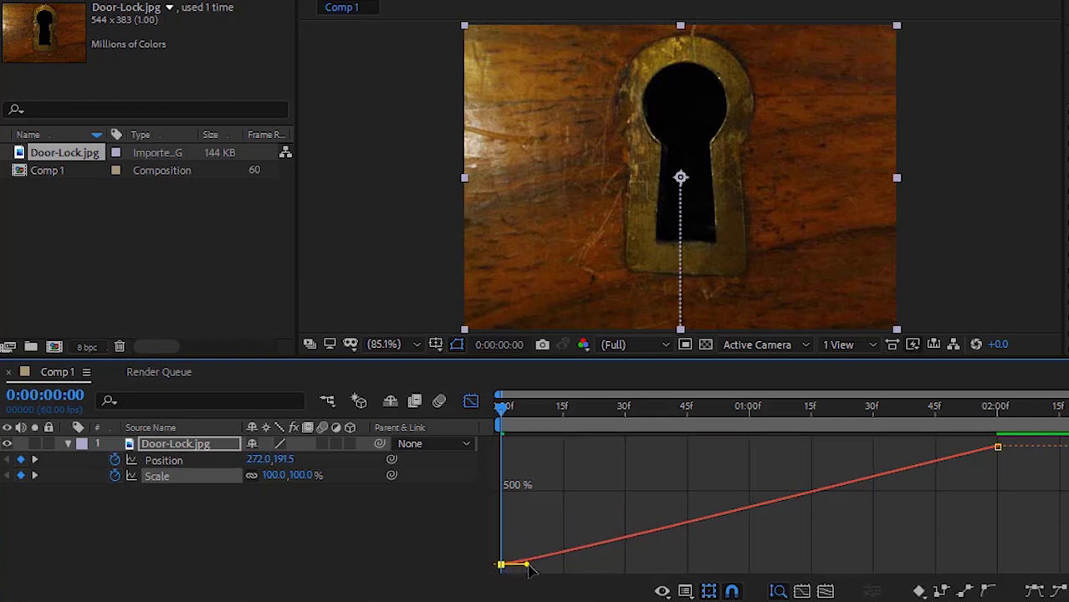
pyautogui.moveTo(528, 568); pyautogui.dragTo(687, 560)
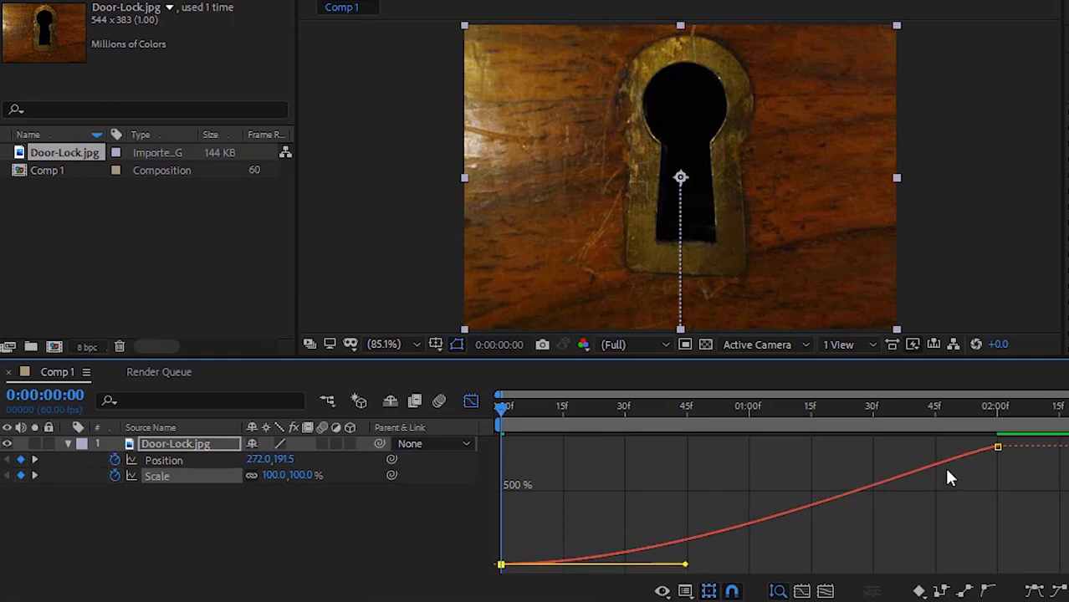
pyautogui.moveTo(997, 448)
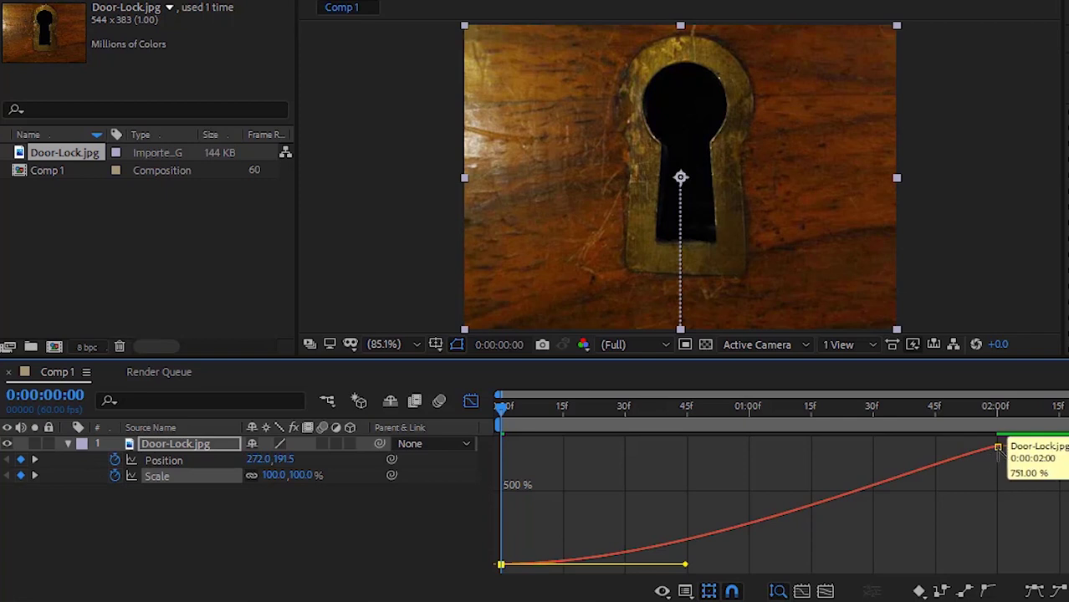
pyautogui.click(997, 448)
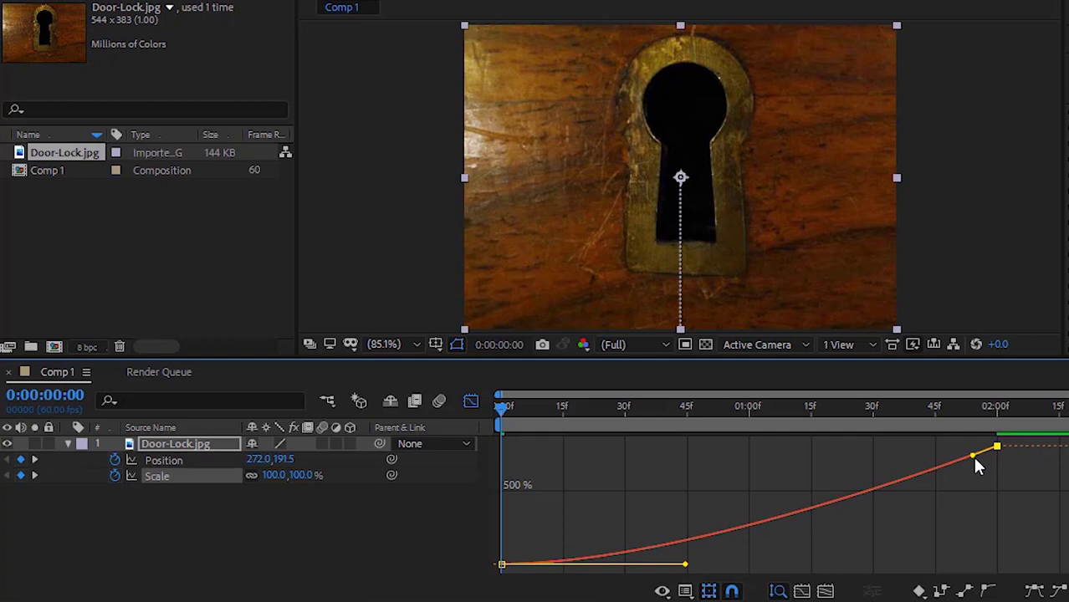
pyautogui.moveTo(976, 456); pyautogui.dragTo(951, 525)
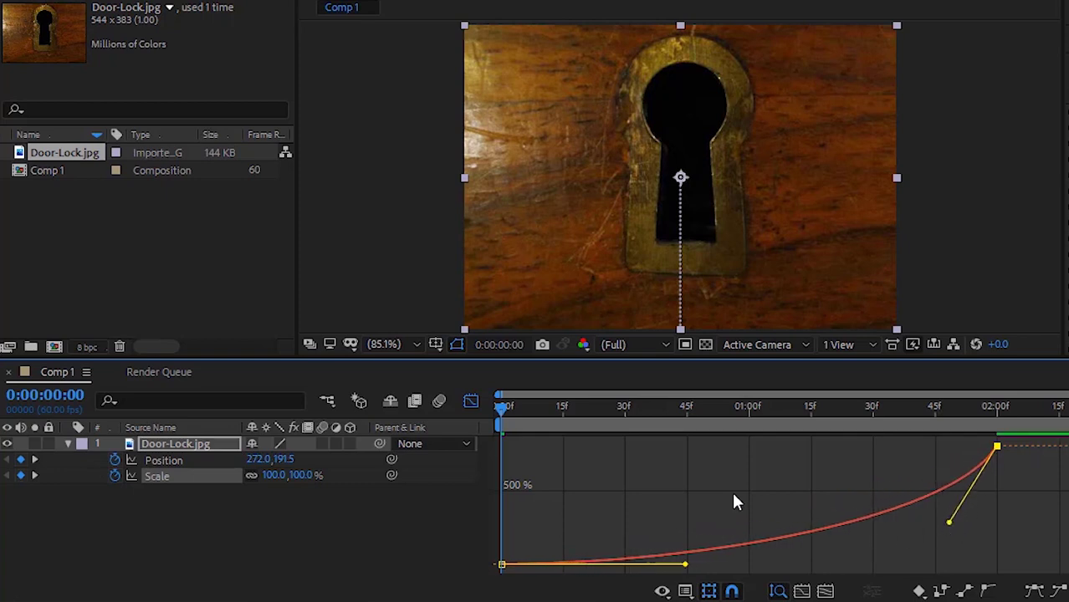
# Step: Preview and scrub the zoom to check the eased Scale motion
pyautogui.moveTo(622, 411); pyautogui.dragTo(486, 421)
pyautogui.press('space')
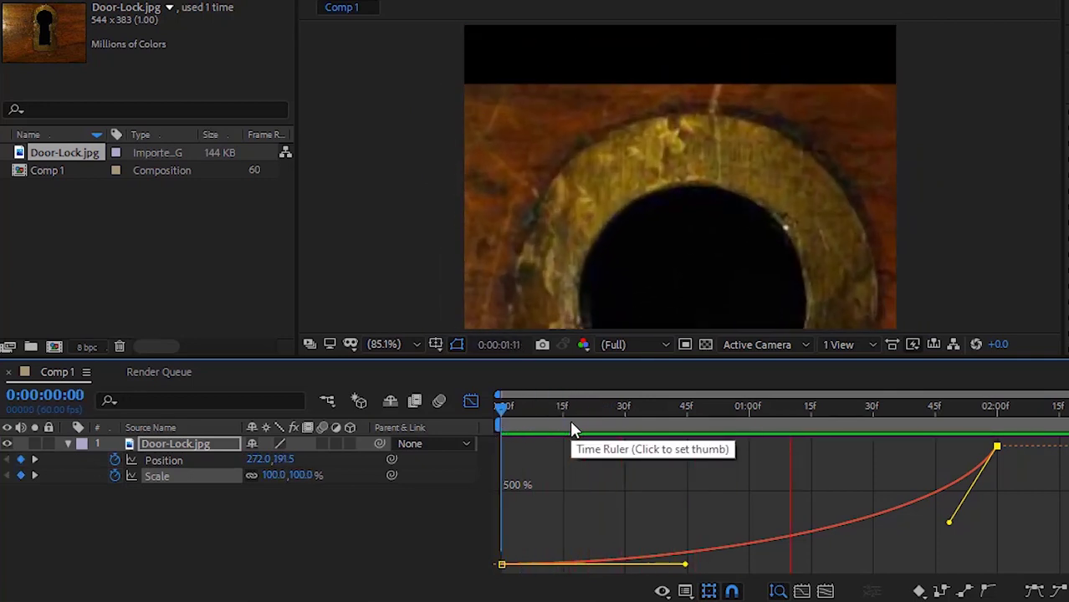
pyautogui.press('space')
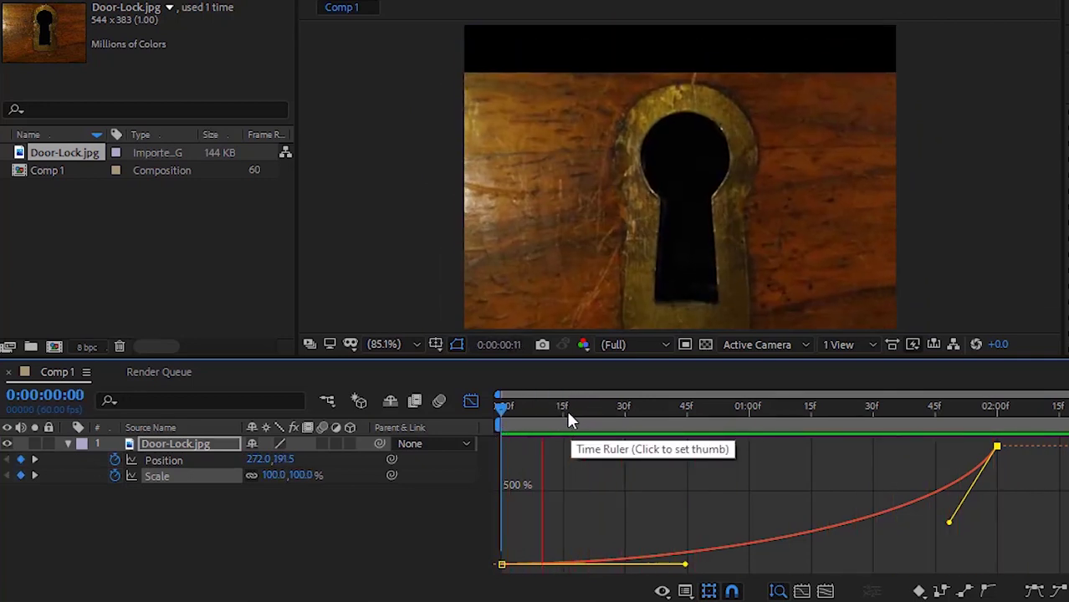
pyautogui.click(555, 410)
pyautogui.moveTo(544, 416)
pyautogui.mouseDown()
pyautogui.moveTo(501, 405)
pyautogui.moveTo(887, 452)
pyautogui.moveTo(997, 444)
pyautogui.moveTo(672, 445)
pyautogui.moveTo(501, 413)
pyautogui.mouseUp()
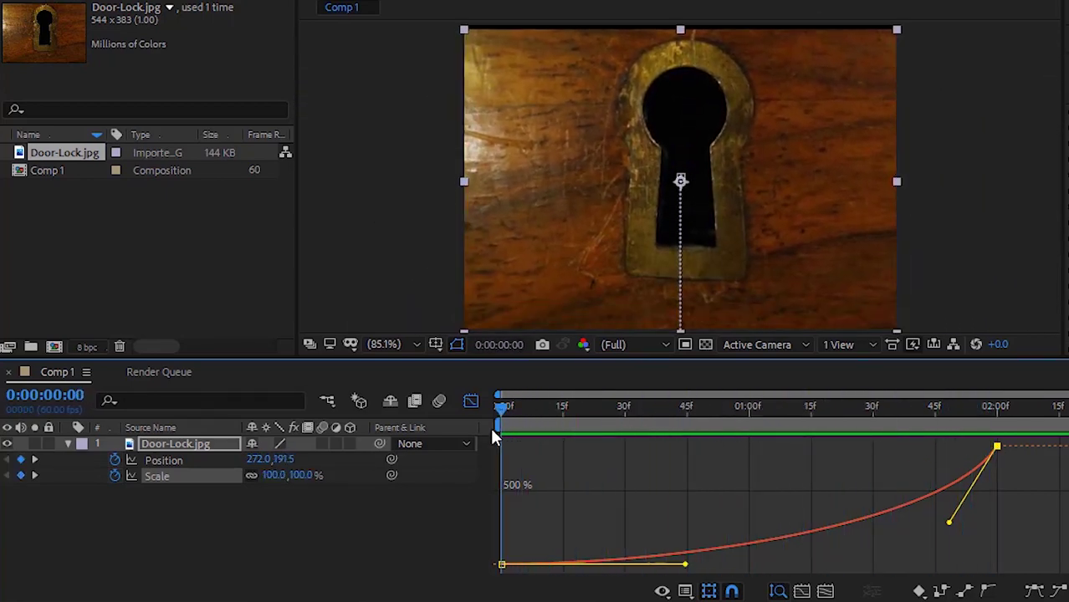
# Step: Apply Separate Dimensions to Position, creating X Position and Y Position
pyautogui.click(165, 460)
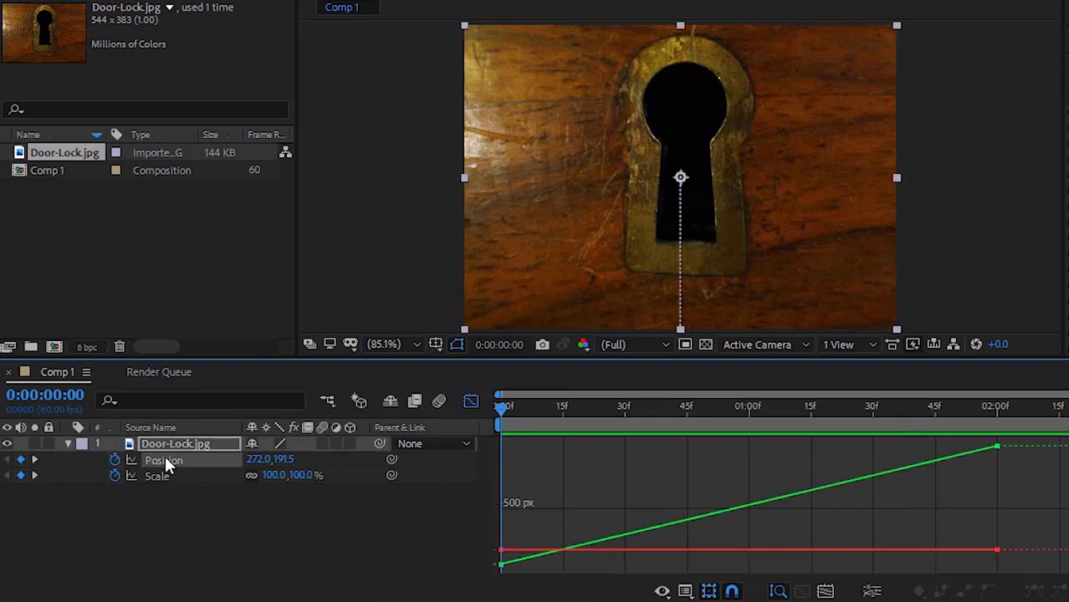
pyautogui.rightClick(167, 466)
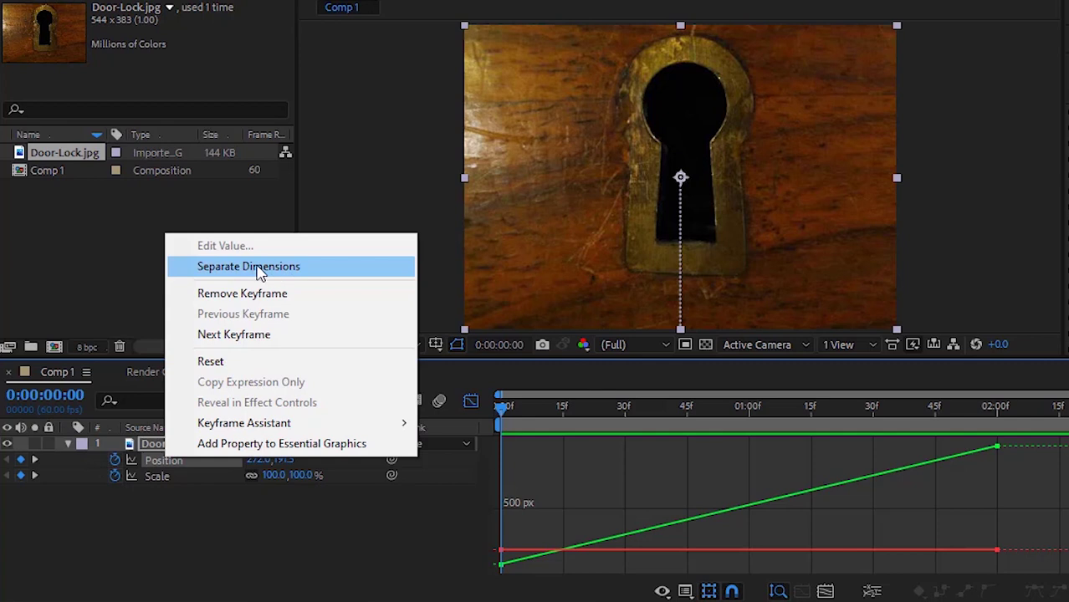
pyautogui.click(258, 268)
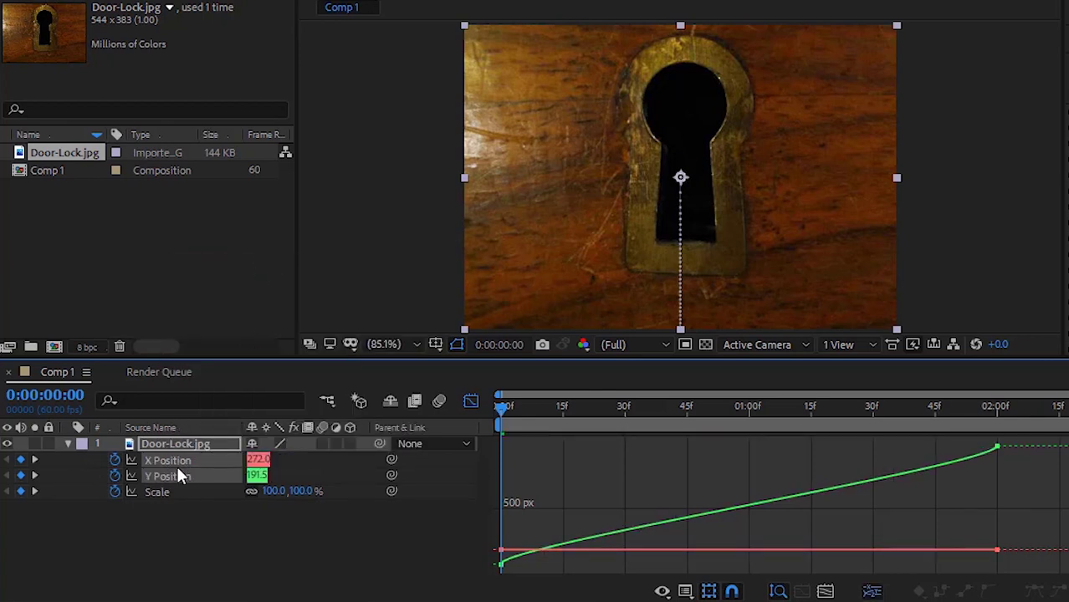
# Step: View the Y Position curve on its own, then reselect the Door-Lock.jpg layer
pyautogui.click(197, 522)
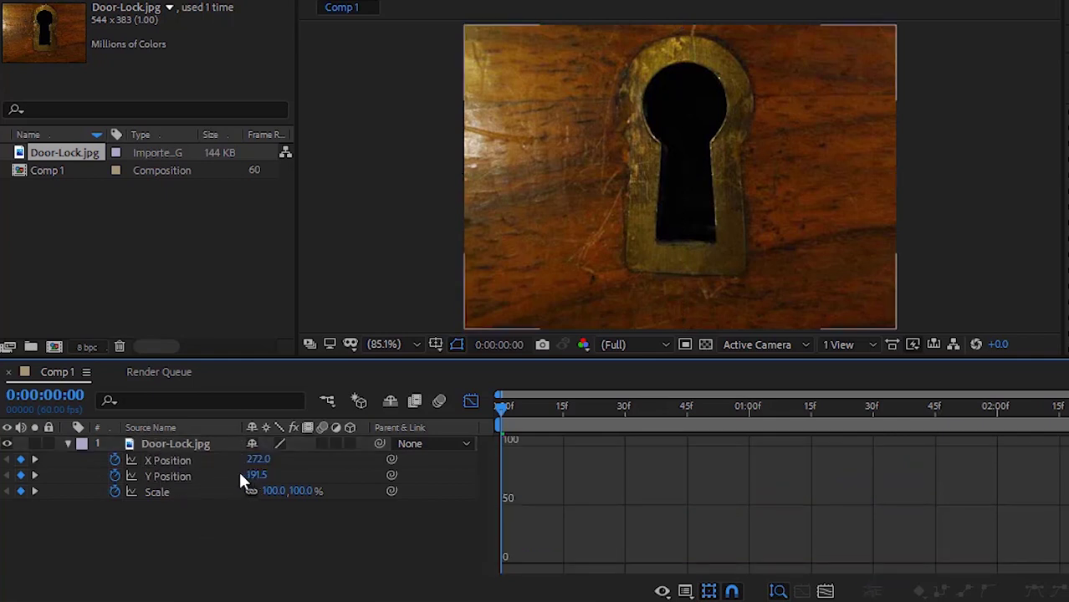
pyautogui.click(157, 473)
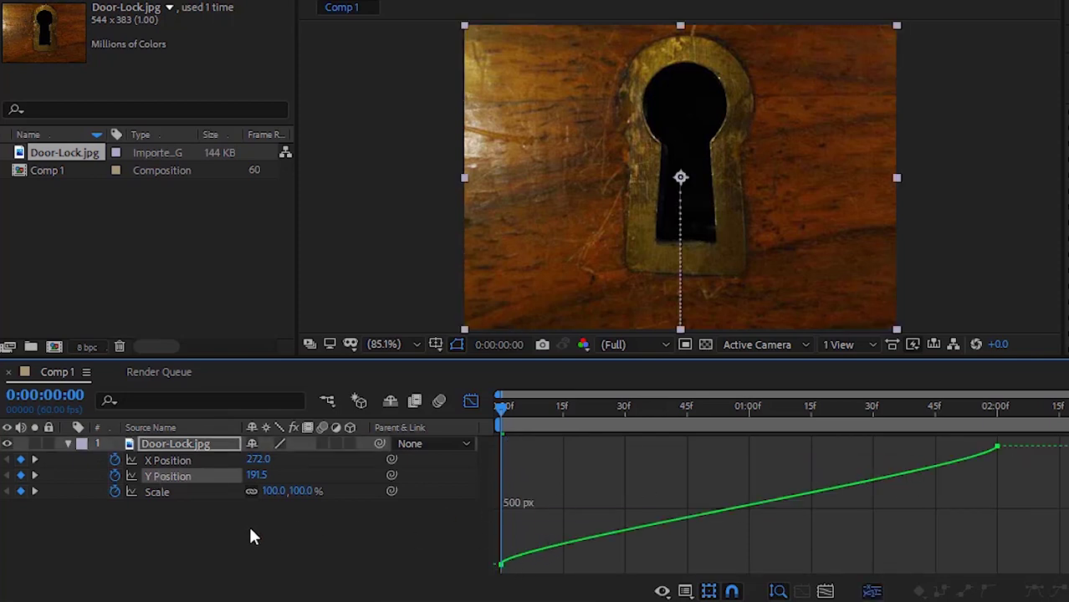
pyautogui.click(195, 538)
pyautogui.click(162, 492)
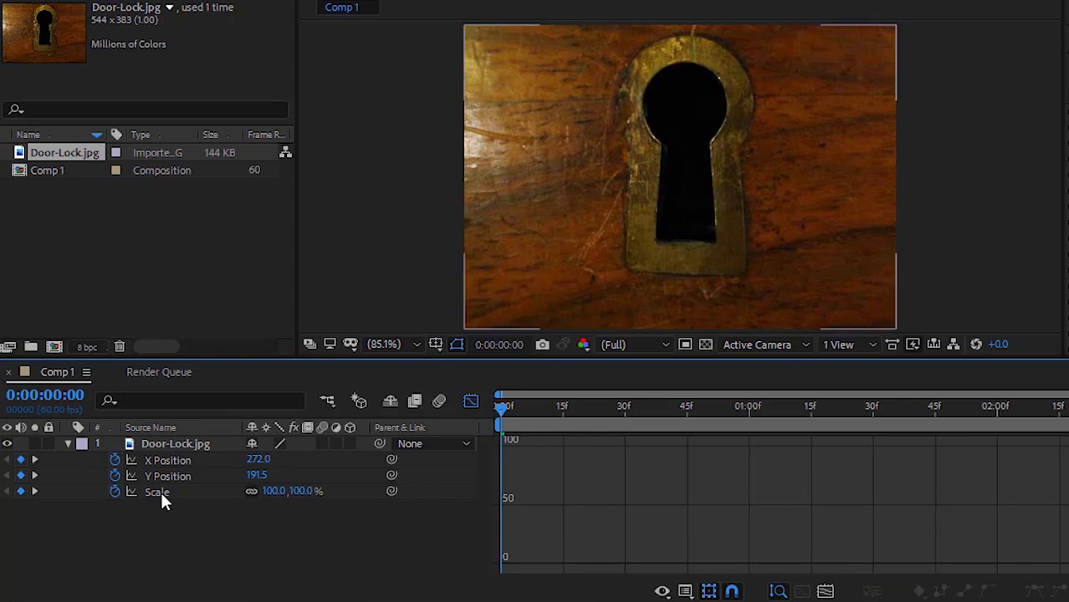
# Step: Select Scale and Shift-add Y Position so both curves show in the Graph Editor
pyautogui.click(160, 491)
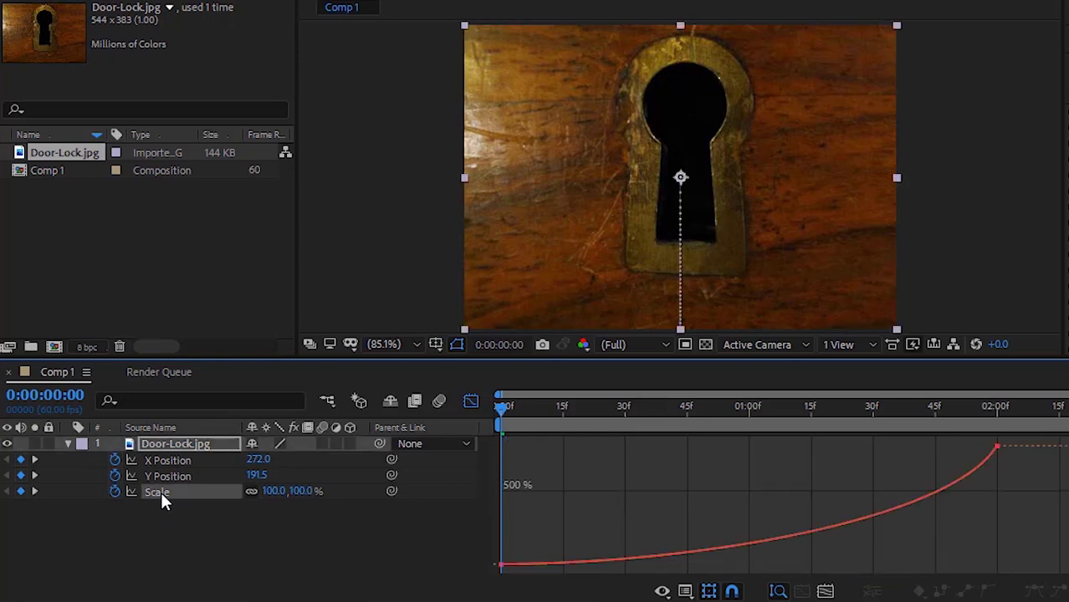
pyautogui.keyDown('shift'); pyautogui.click(163, 474); pyautogui.keyUp('shift')
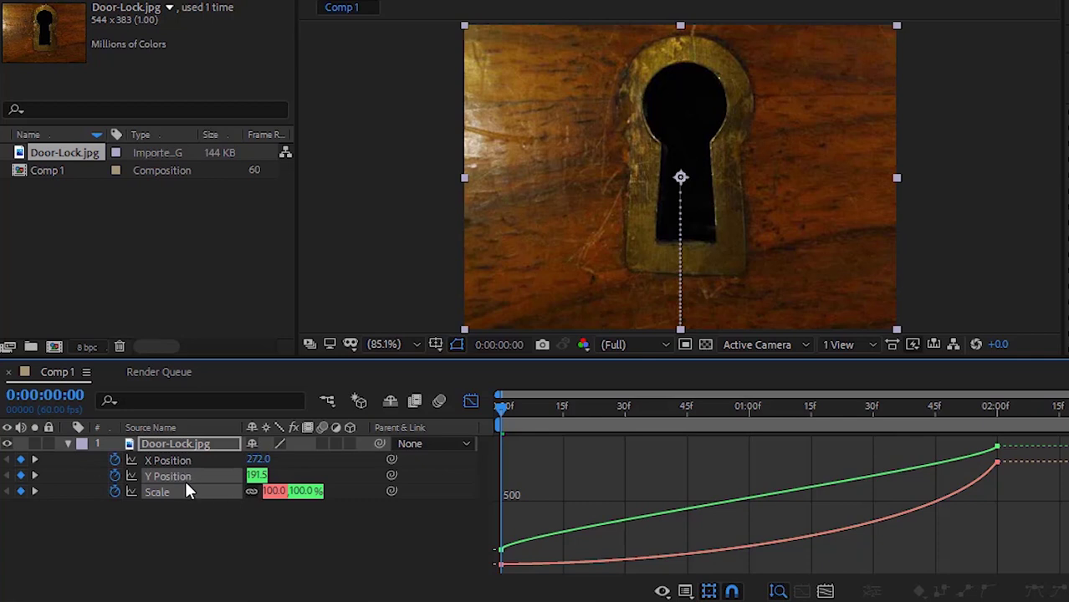
pyautogui.moveTo(501, 550)
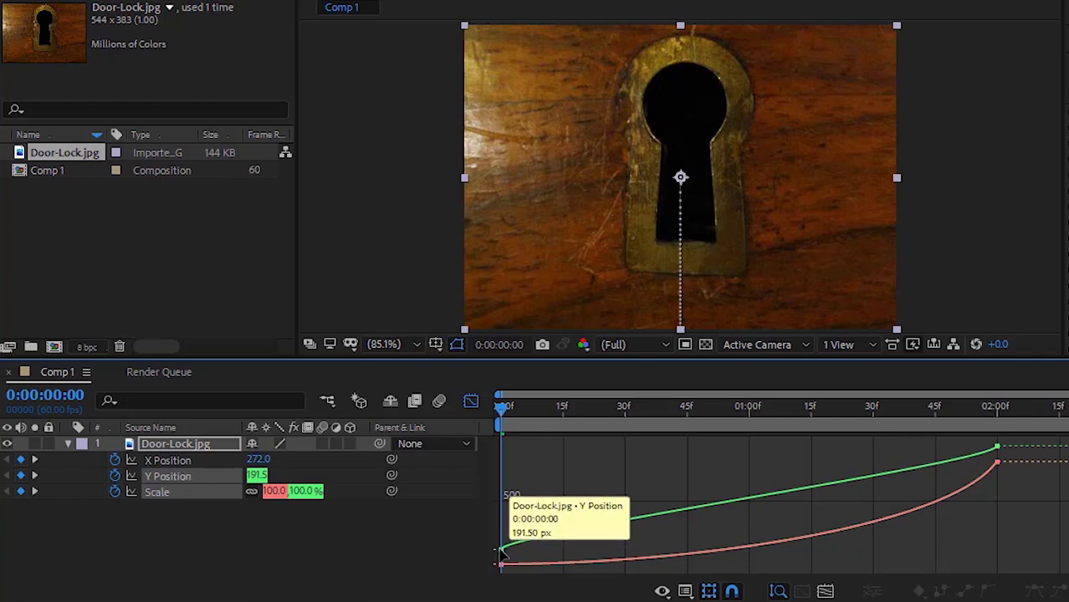
# Step: Drag the Y Position bezier handles to match the Scale easing, then deselect and scrub to check
pyautogui.moveTo(707, 406); pyautogui.dragTo(699, 407)
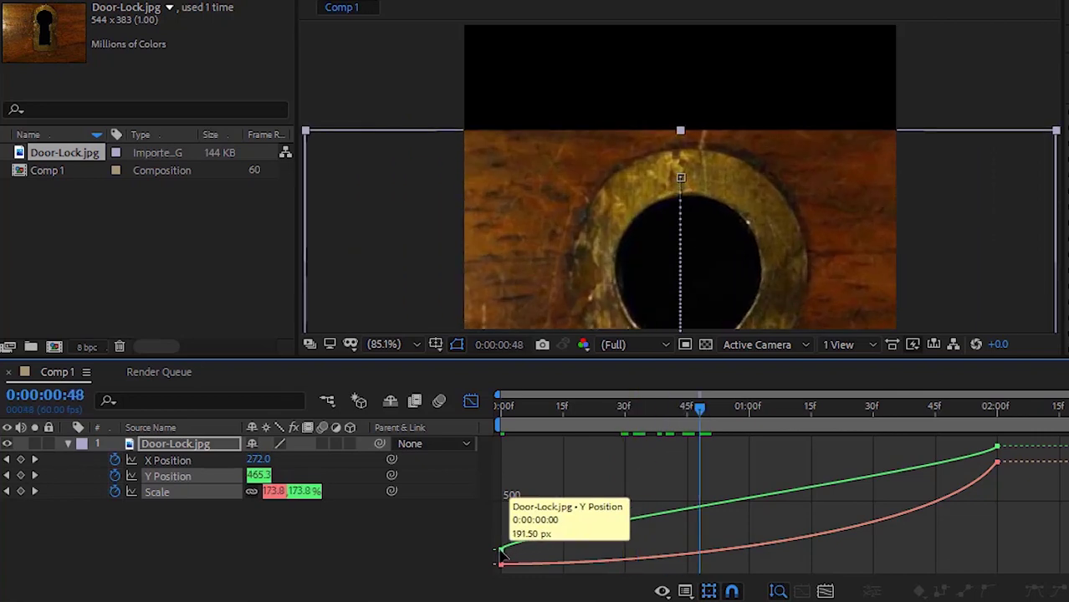
pyautogui.moveTo(501, 552); pyautogui.dragTo(689, 541)
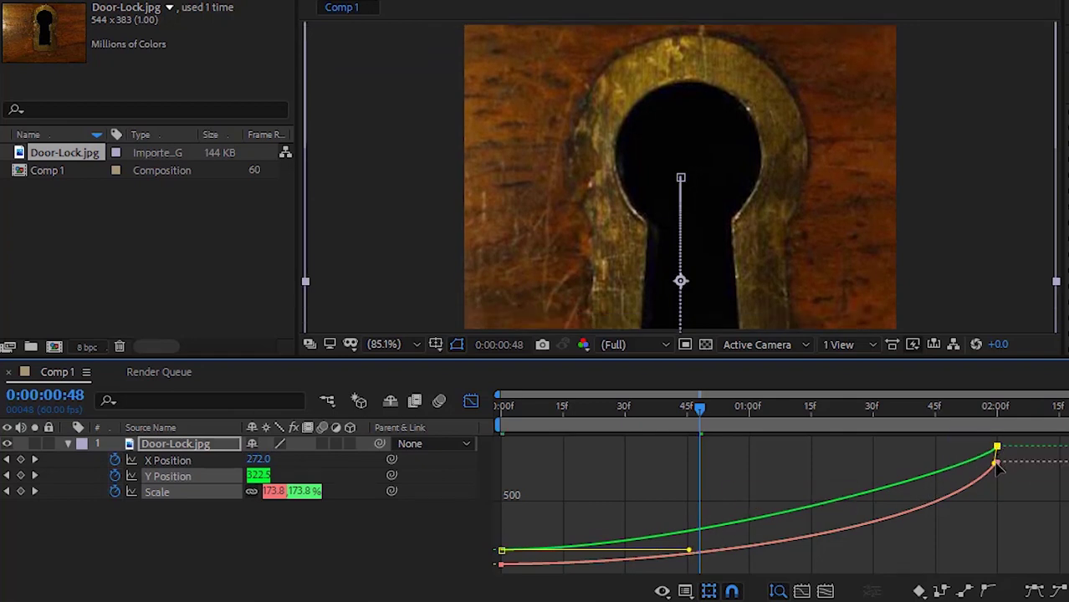
pyautogui.moveTo(996, 462); pyautogui.dragTo(949, 508)
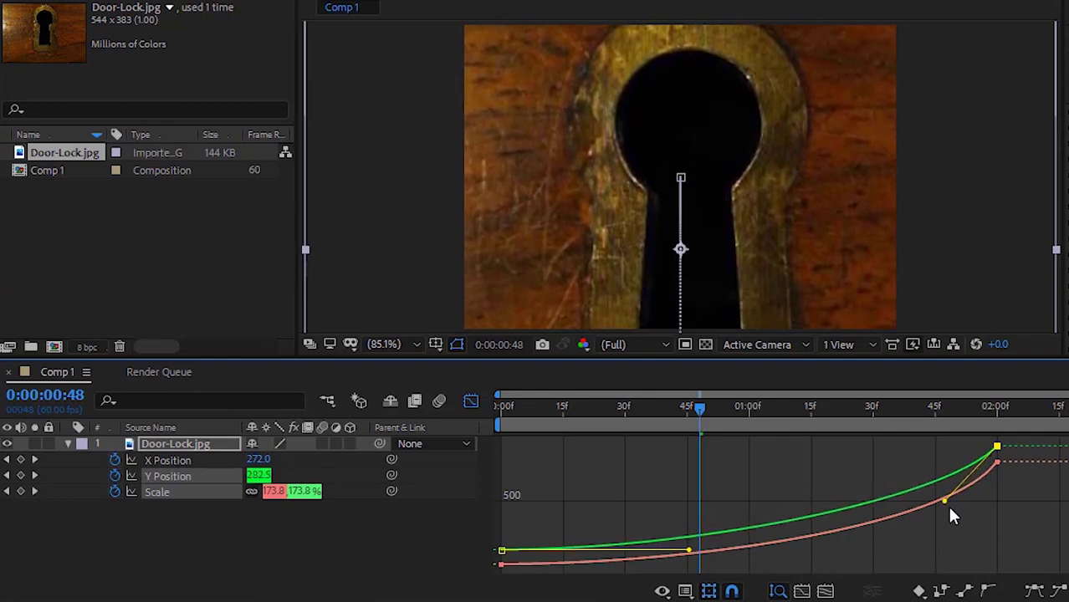
pyautogui.click(628, 498)
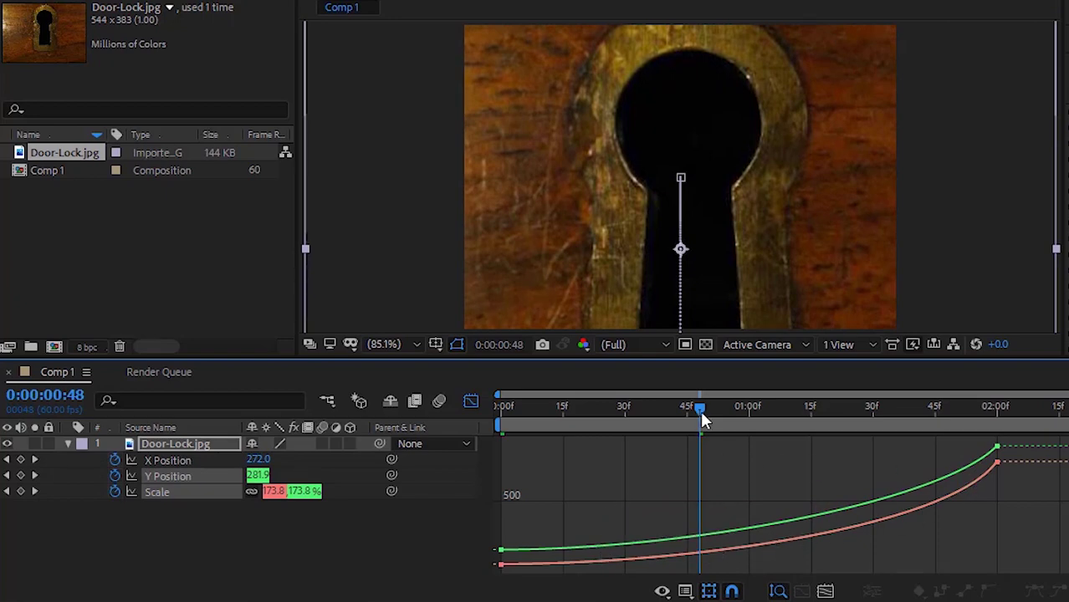
pyautogui.moveTo(700, 410)
pyautogui.mouseDown()
pyautogui.moveTo(428, 423)
pyautogui.moveTo(762, 444)
pyautogui.moveTo(846, 461)
pyautogui.mouseUp()
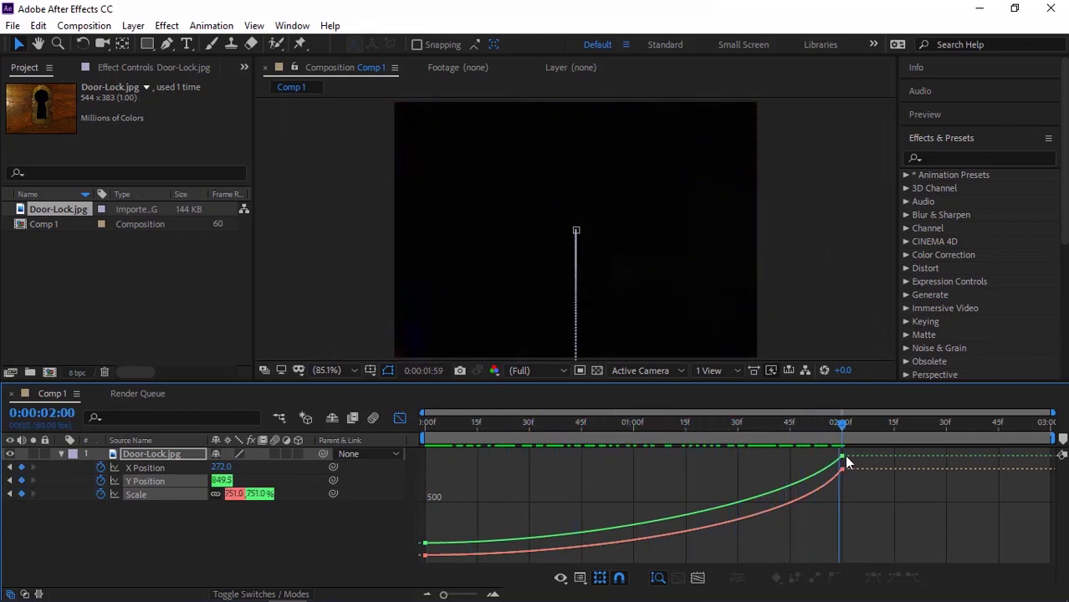